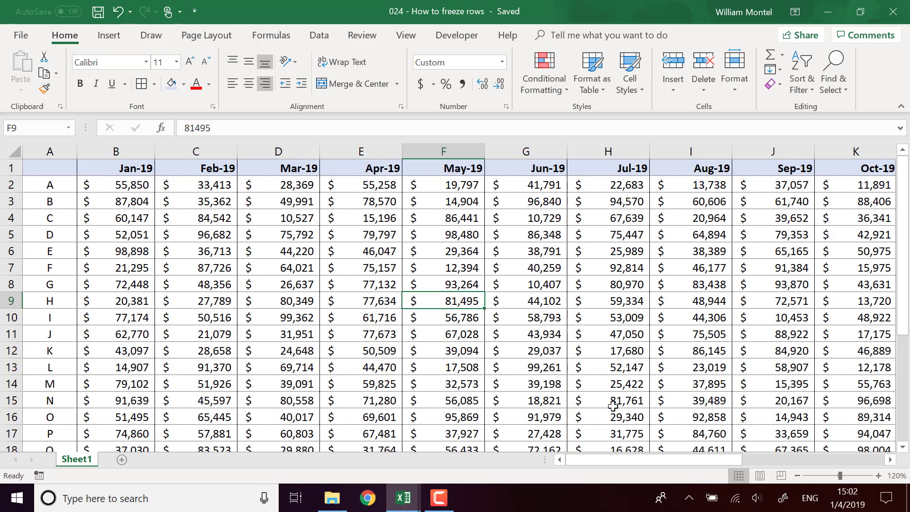
Browse the table's months and items, selecting a data cell and row 14
drag(606, 458, 568, 458)
scroll(121, 245, down, 2)
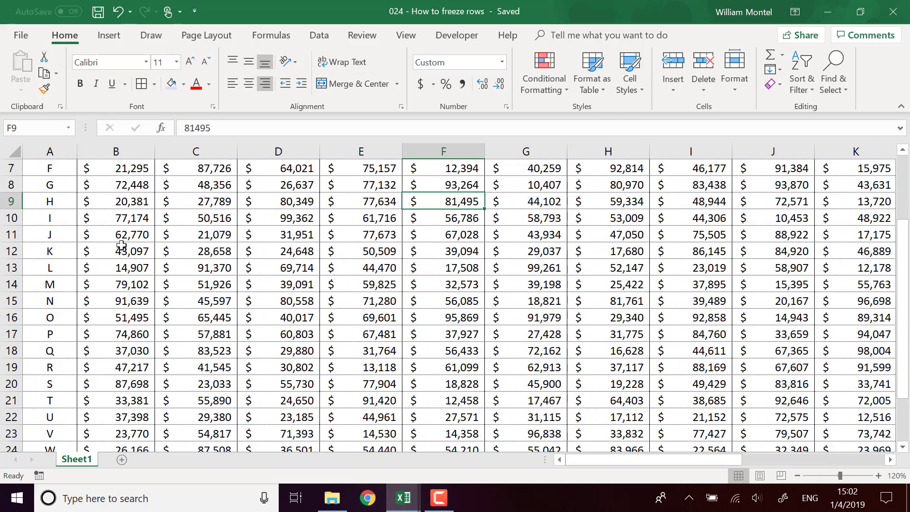
scroll(67, 227, down, 3)
scroll(125, 230, up, 5)
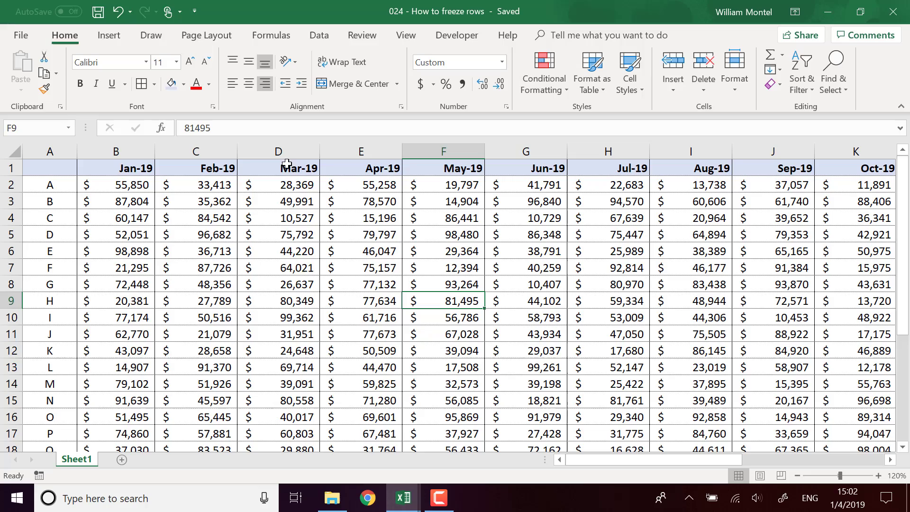
drag(662, 459, 739, 458)
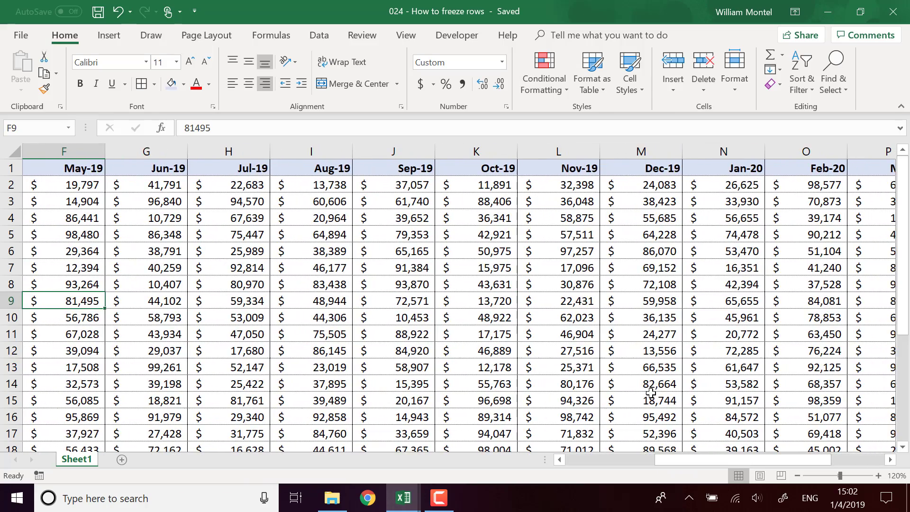
scroll(583, 299, down, 4)
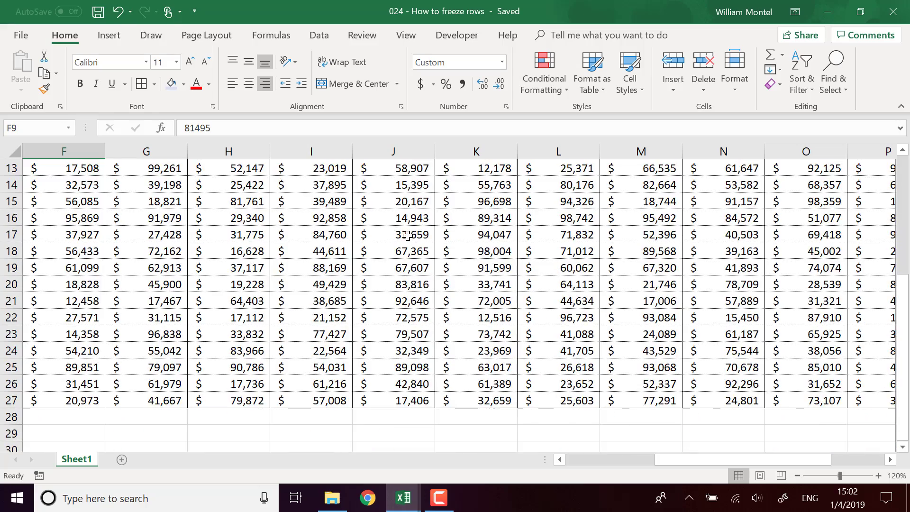
scroll(408, 240, up, 1)
scroll(408, 241, up, 1)
click(475, 286)
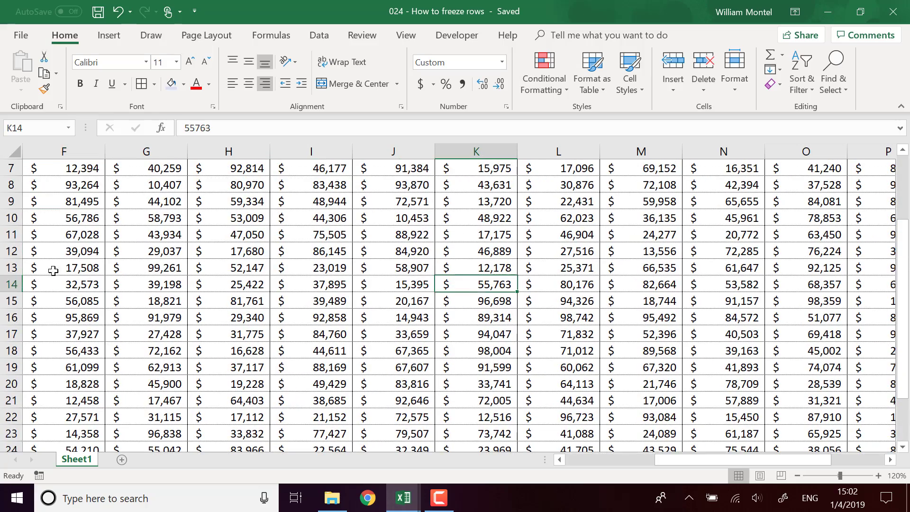
click(11, 284)
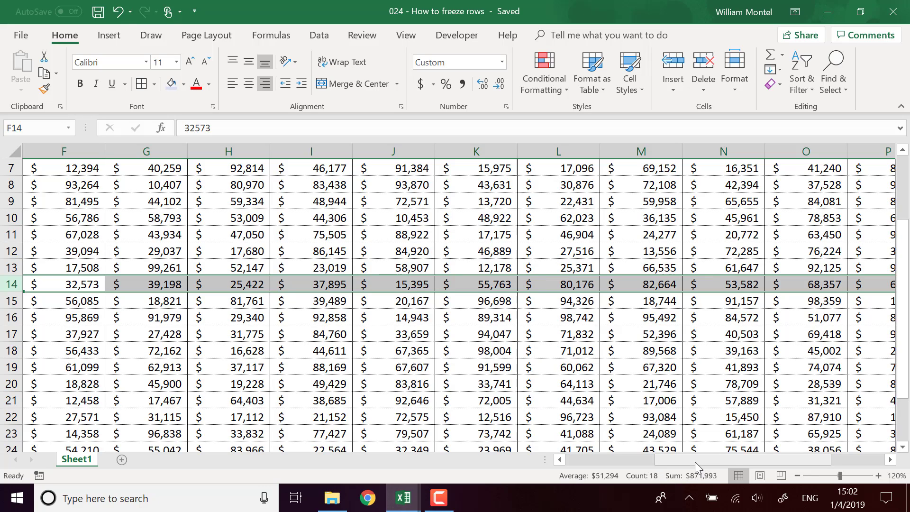
drag(694, 462, 584, 465)
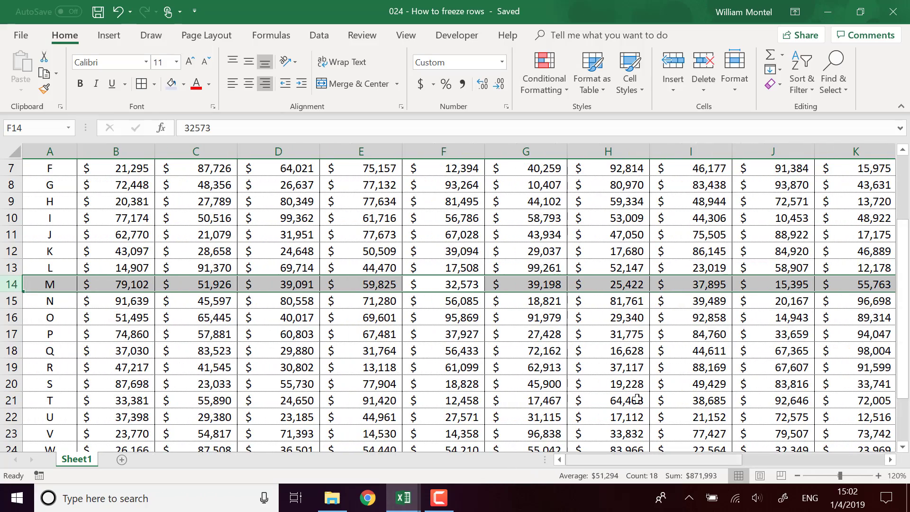
scroll(710, 324, up, 1)
scroll(709, 324, up, 1)
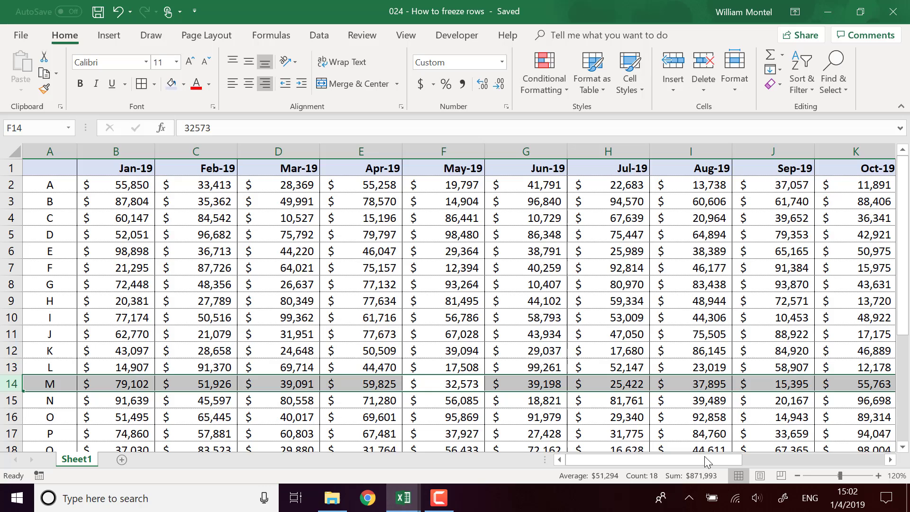
drag(704, 456, 679, 457)
Select header row 1, column A, cells E13 and I15, ending with B2 active
mouse_move(12, 168)
mouse_down()
mouse_move(11, 201)
mouse_move(11, 168)
mouse_up()
scroll(432, 214, down, 2)
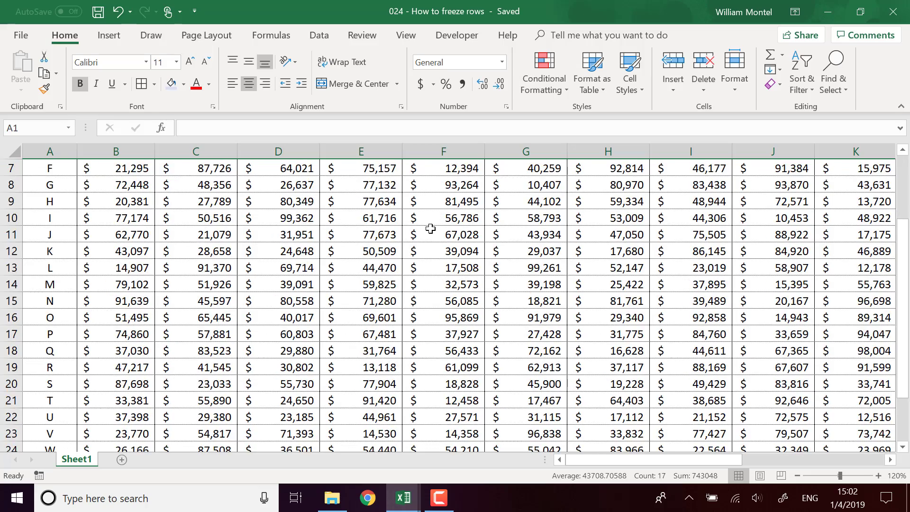
scroll(432, 215, up, 2)
click(55, 145)
scroll(142, 273, down, 4)
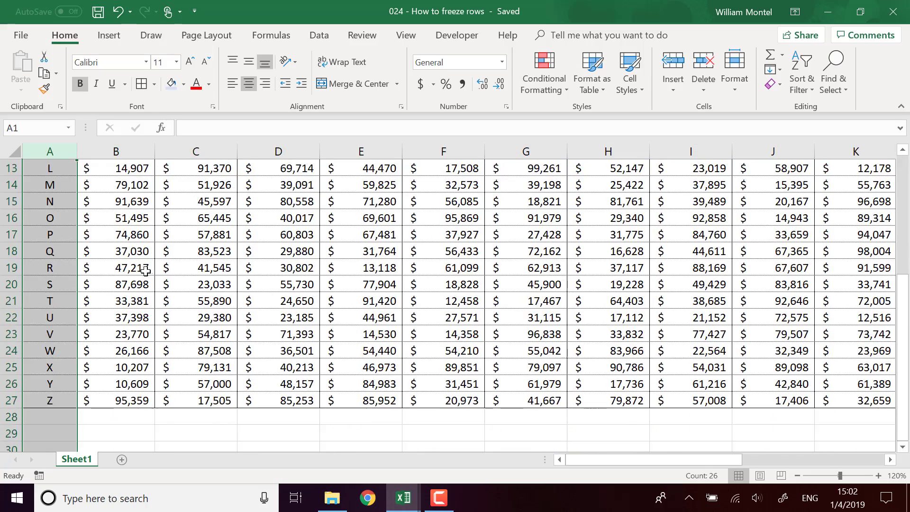
scroll(142, 272, up, 3)
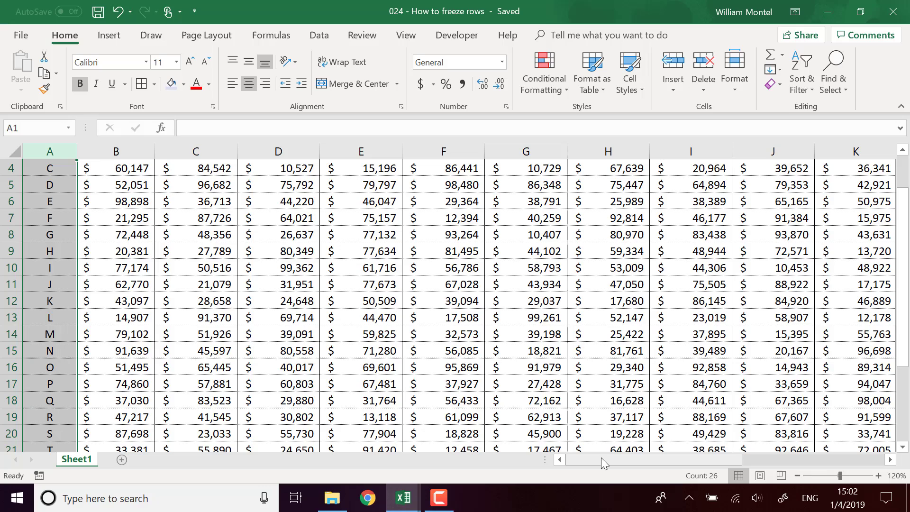
drag(601, 463, 525, 429)
click(359, 313)
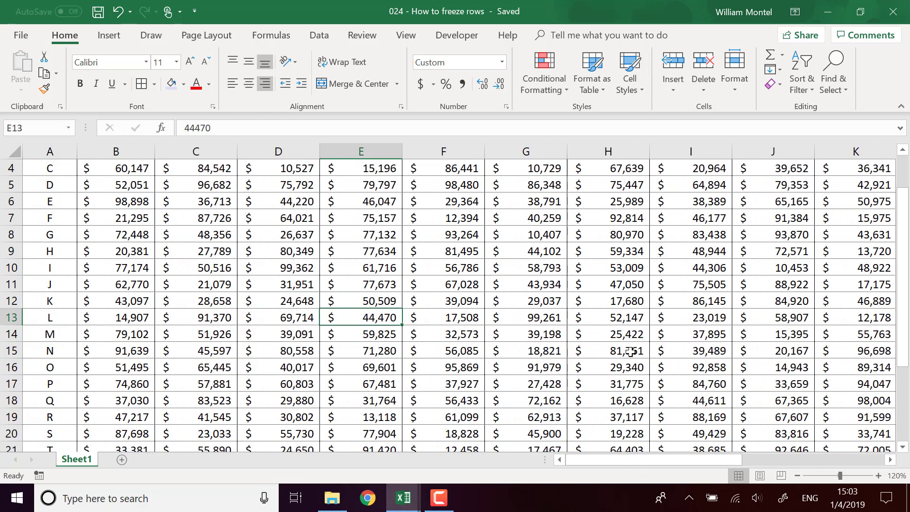
click(687, 349)
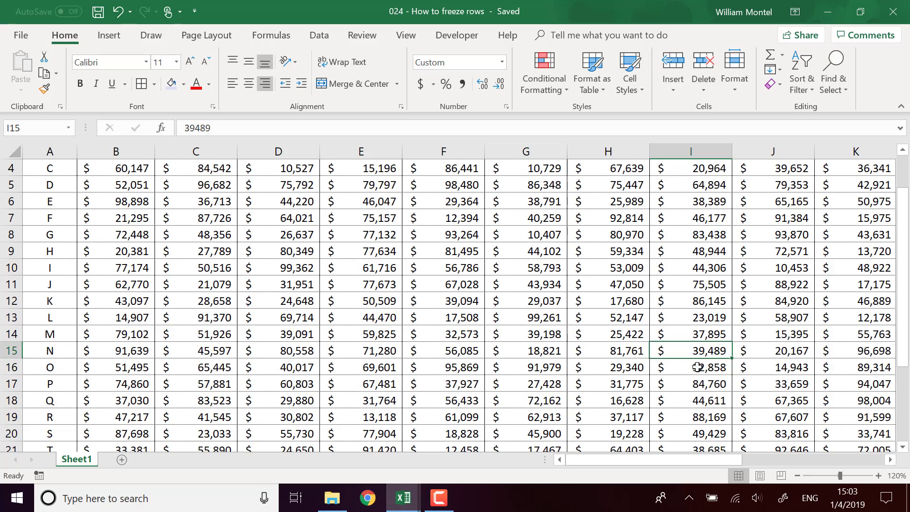
scroll(694, 398, down, 2)
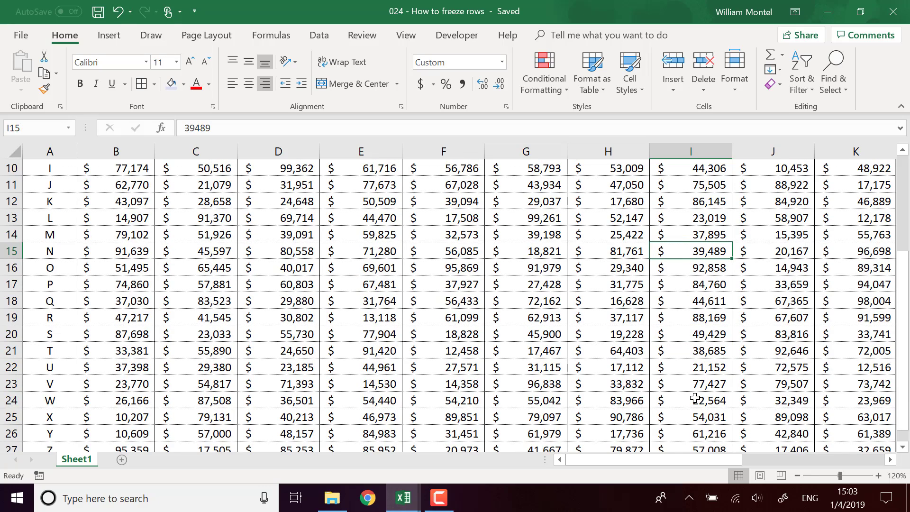
scroll(694, 398, up, 3)
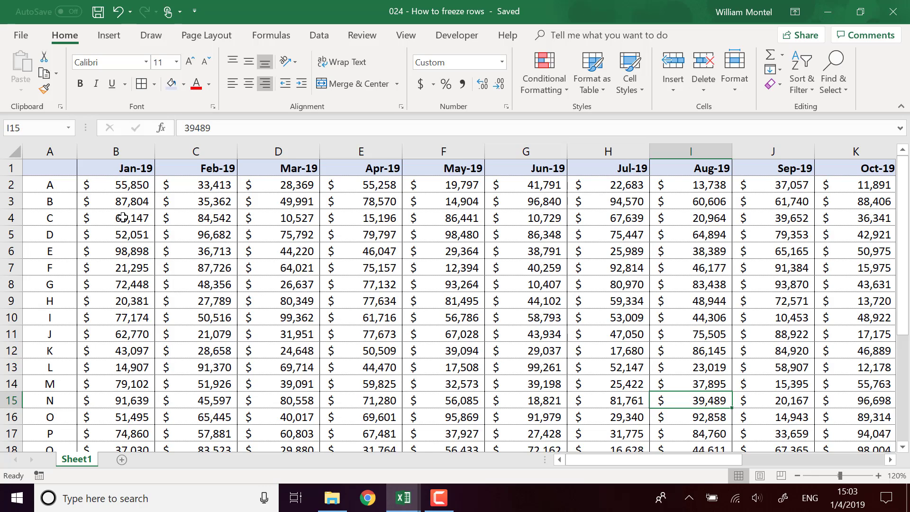
click(107, 190)
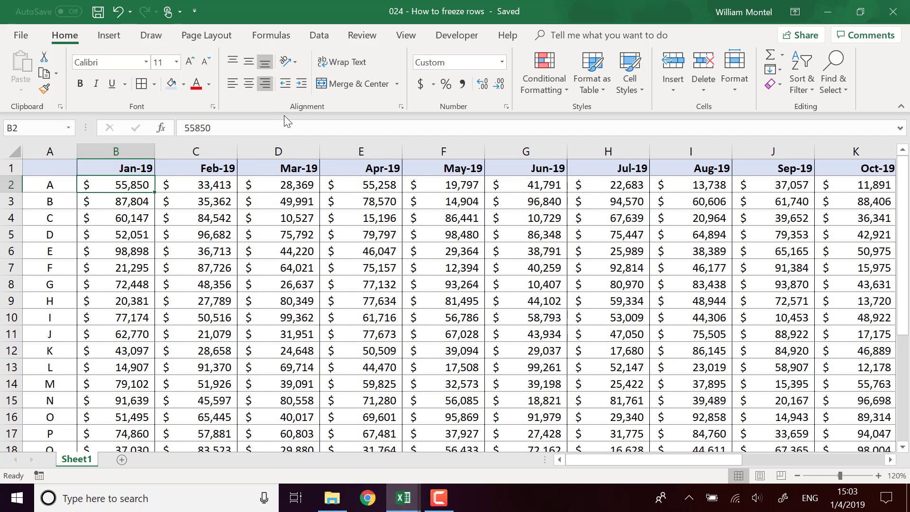
On the View ribbon, select row 2 and check the freeze options without applying one
click(402, 38)
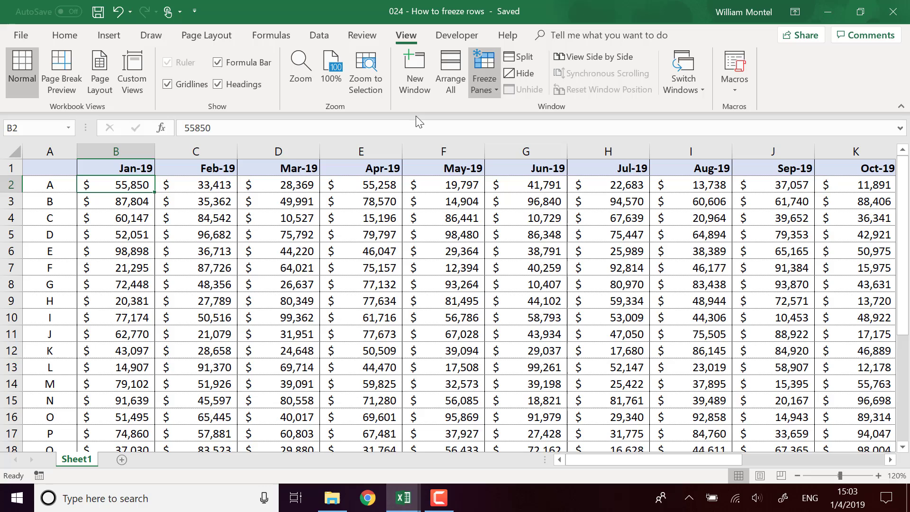
click(11, 185)
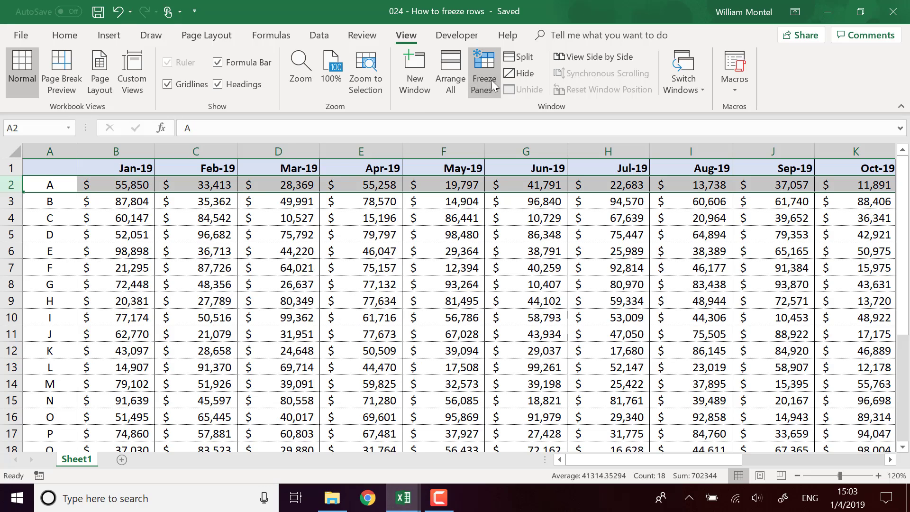
click(485, 76)
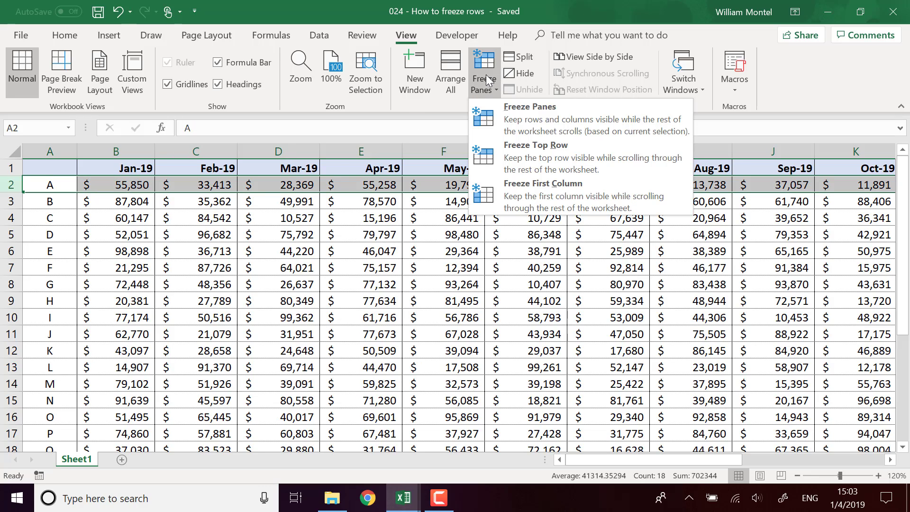
click(544, 161)
With F9 active, freeze the top row, then unfreeze all panes
click(427, 301)
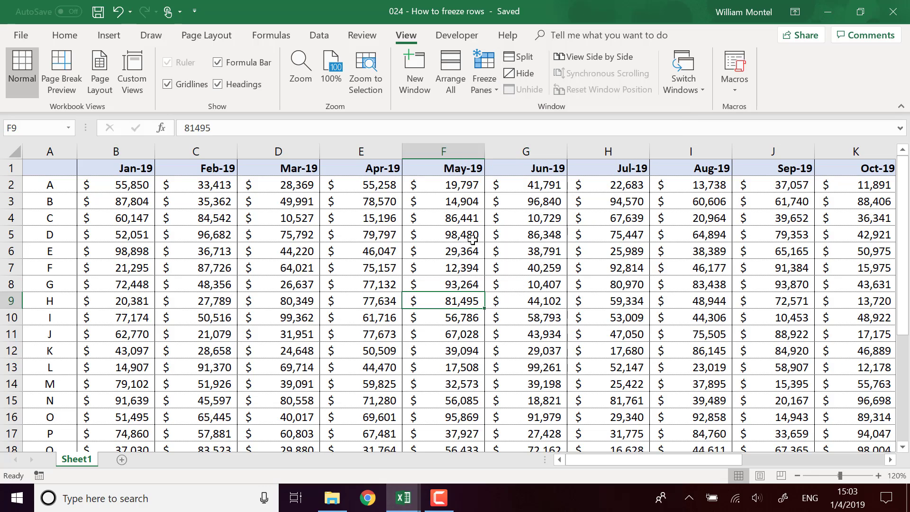
click(488, 81)
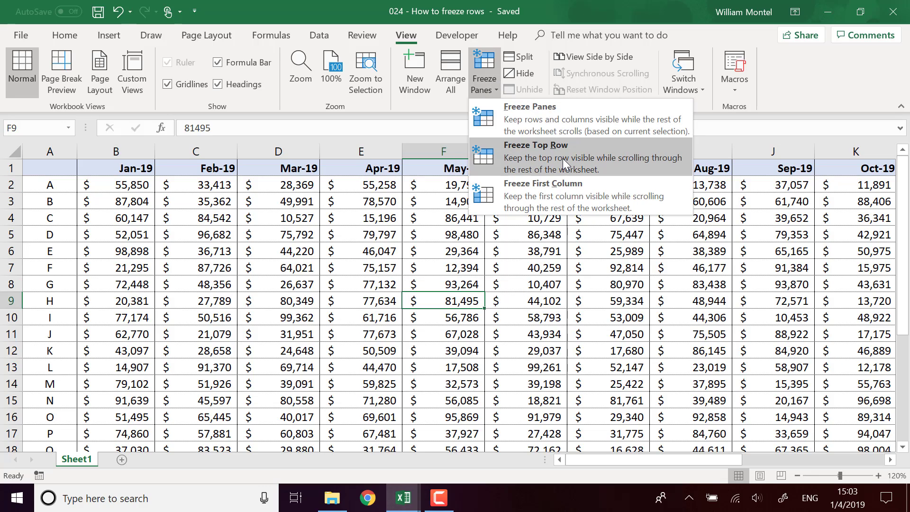
click(578, 149)
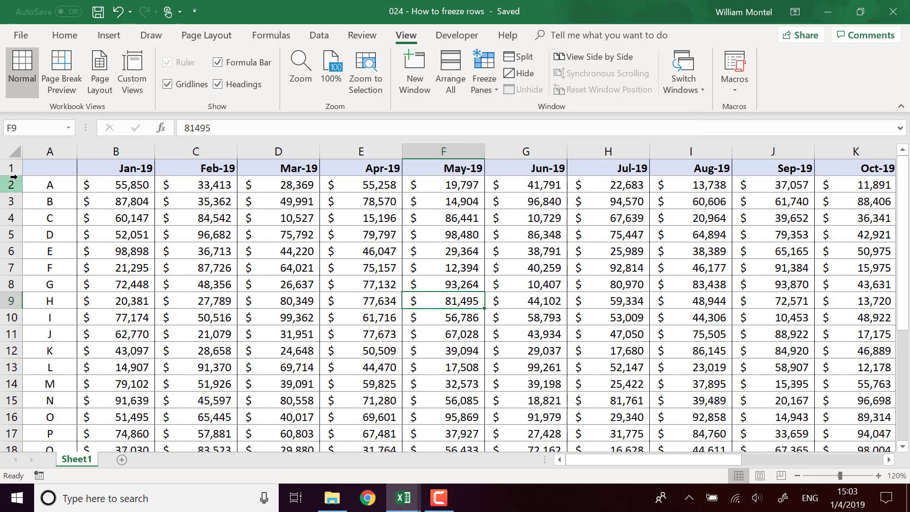
click(481, 77)
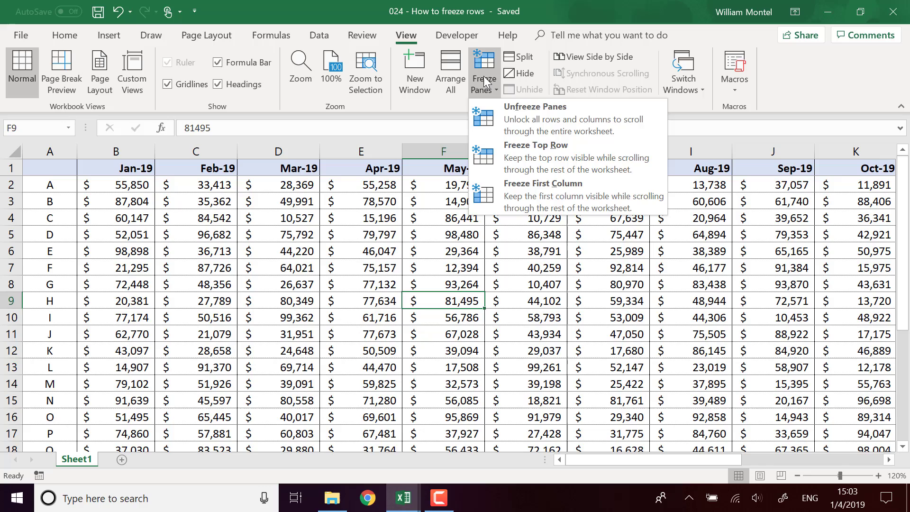
click(508, 119)
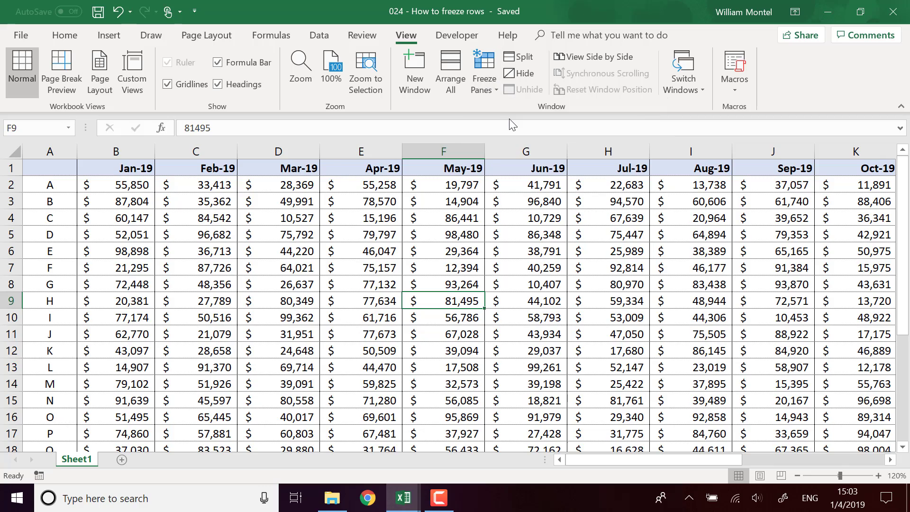
Freeze the top row and scroll to check header row 1 stays in place
click(483, 77)
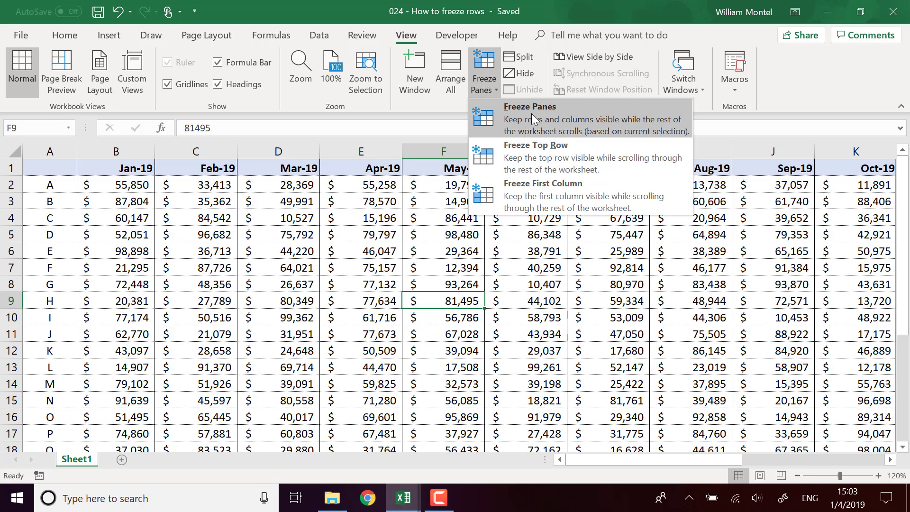
click(541, 161)
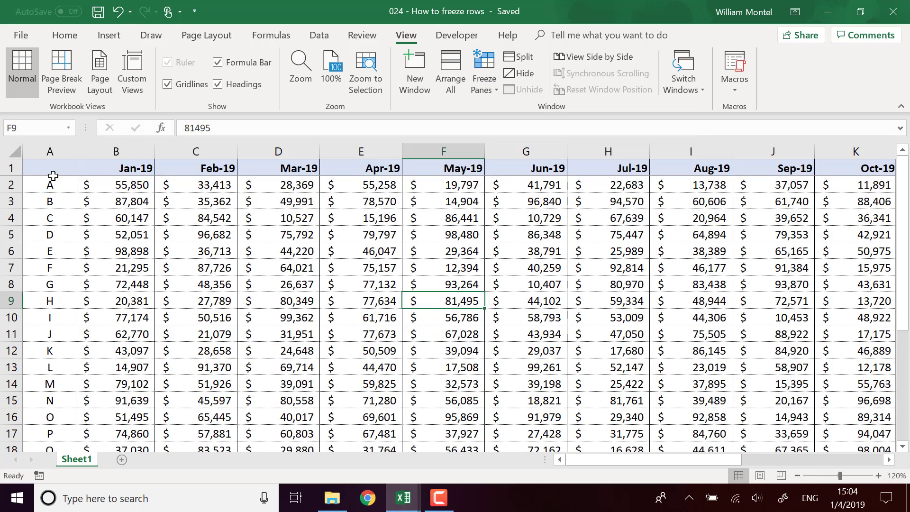
scroll(303, 251, down, 6)
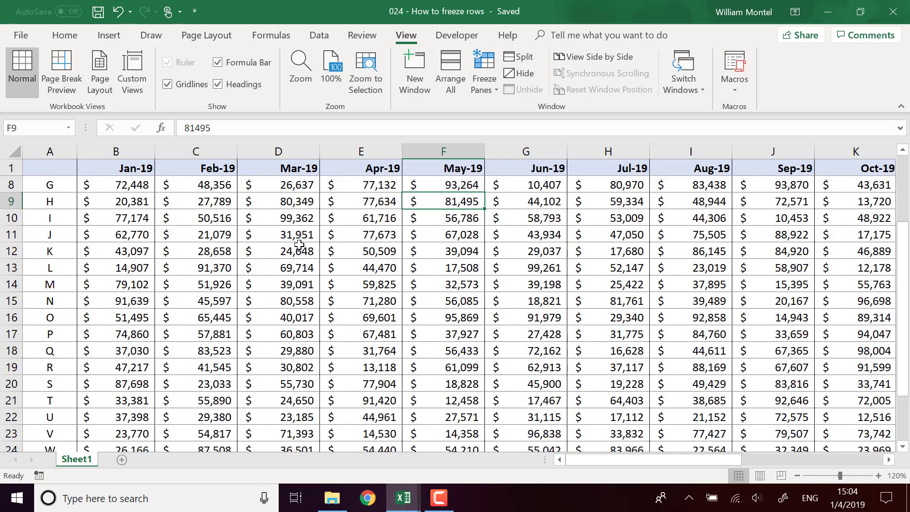
scroll(308, 250, up, 1)
scroll(308, 250, up, 2)
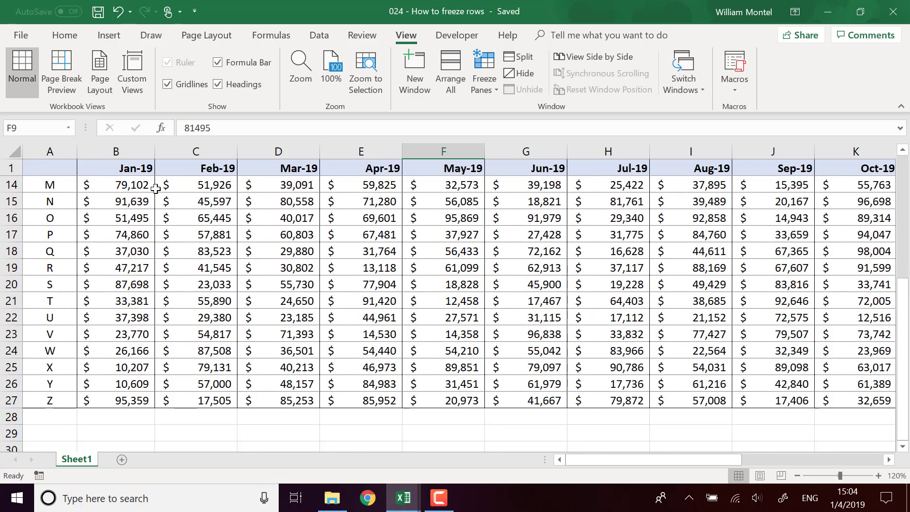
click(104, 172)
scroll(362, 289, down, 2)
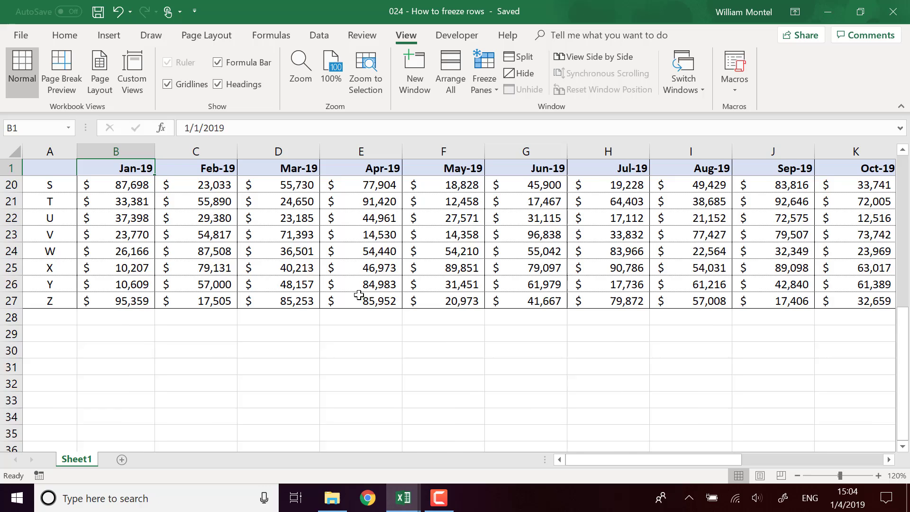
scroll(362, 291, up, 6)
With G7 selected, freeze the first column of the sheet
click(489, 274)
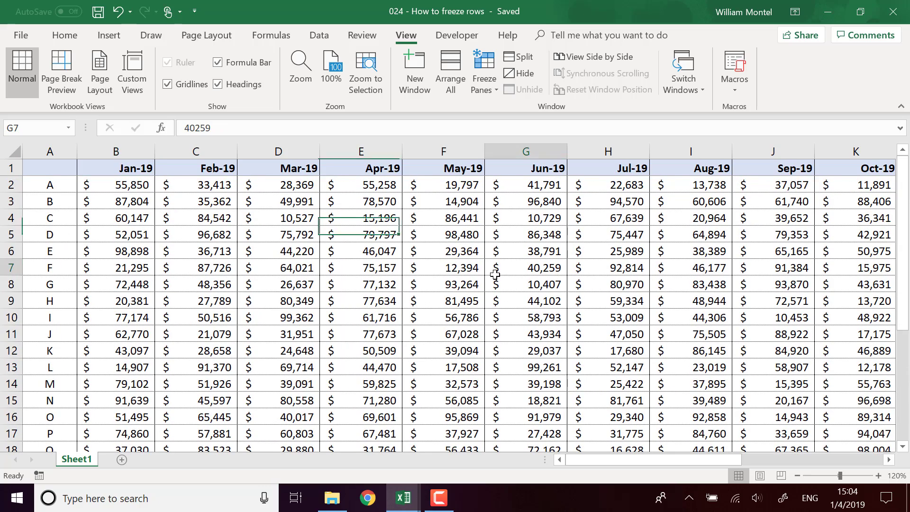
click(490, 89)
click(519, 198)
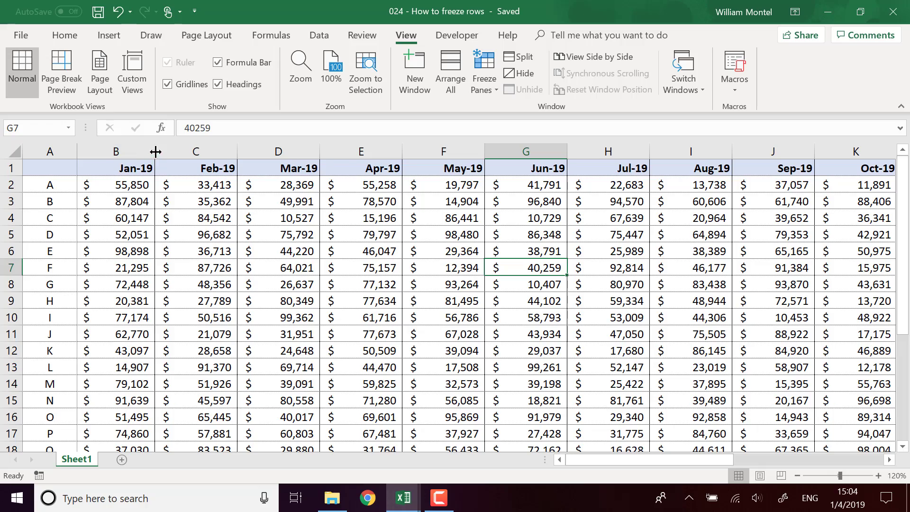
Scroll down and up to check the frozen column A, leaving the freeze options unchanged
scroll(204, 267, down, 1)
scroll(204, 267, up, 1)
scroll(229, 224, down, 2)
scroll(229, 225, up, 2)
click(493, 83)
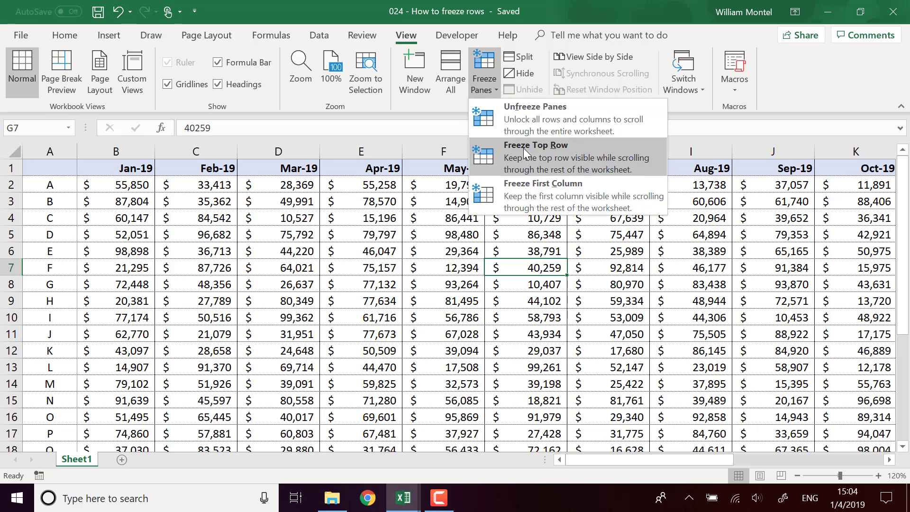
click(464, 224)
Scroll down and across to later months to confirm column A stays fixed
scroll(532, 370, down, 3)
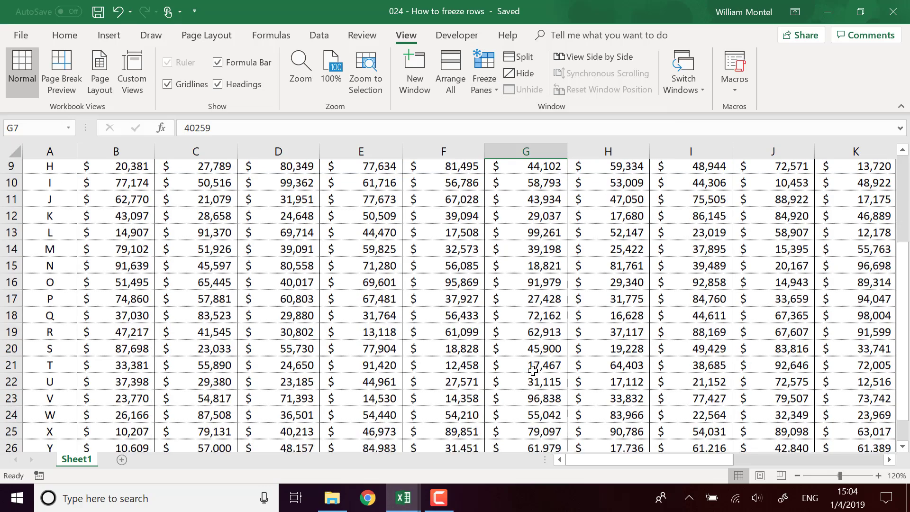
scroll(533, 371, down, 2)
scroll(430, 246, up, 5)
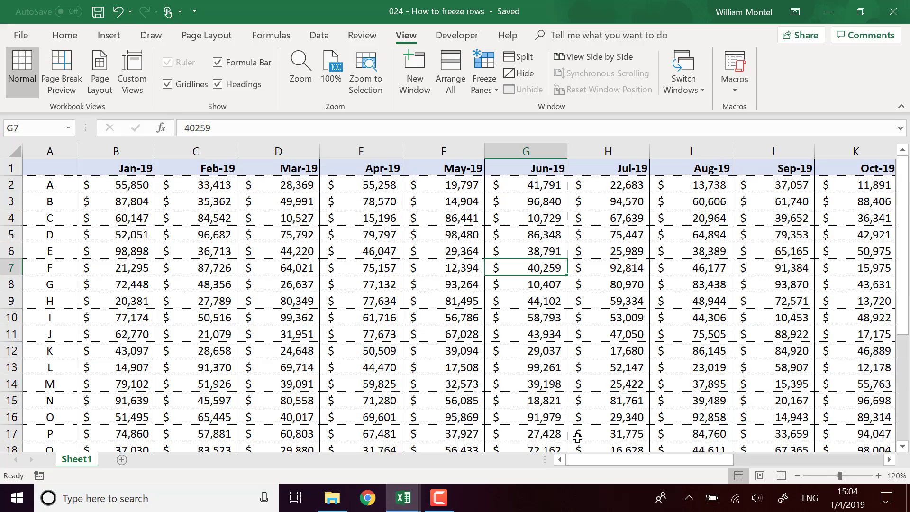
drag(593, 459, 690, 458)
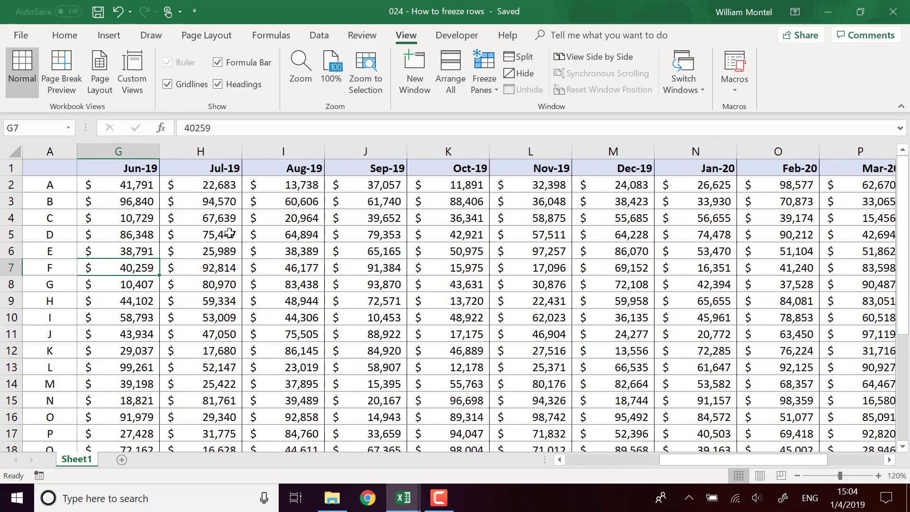
scroll(64, 194, down, 3)
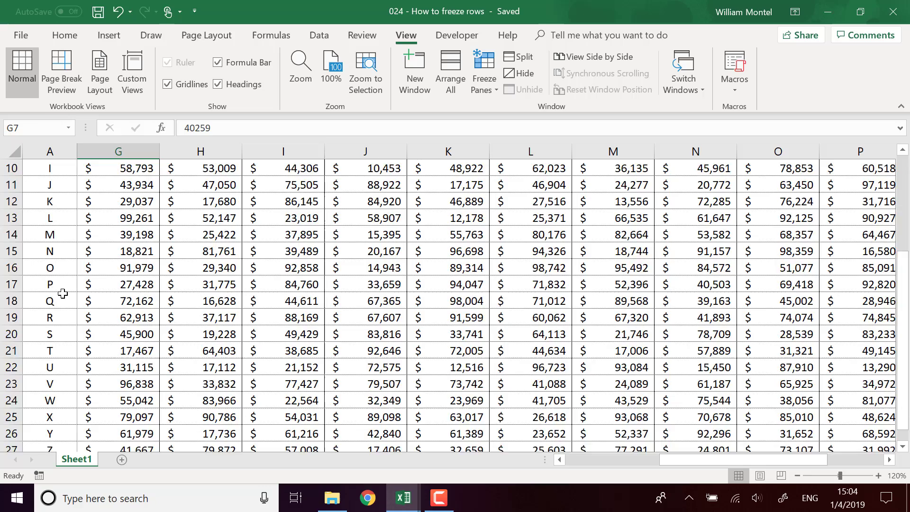
scroll(62, 293, up, 3)
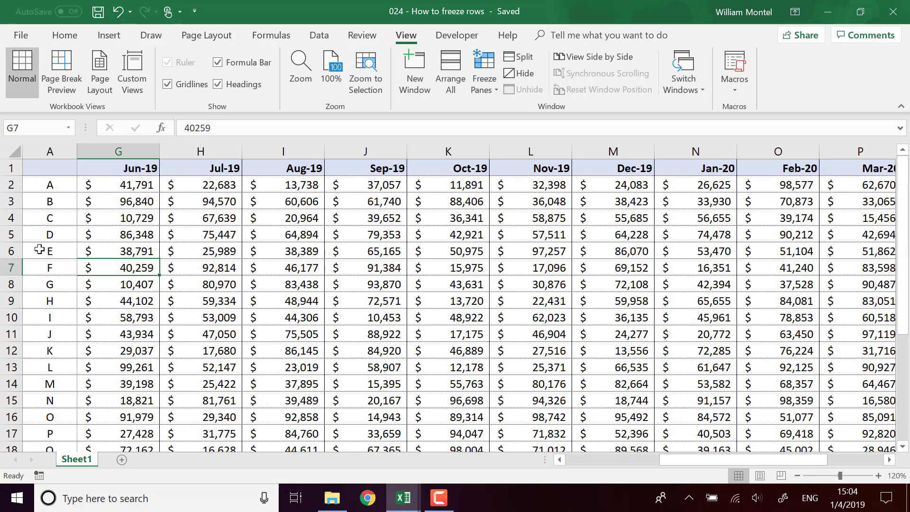
drag(672, 459, 543, 462)
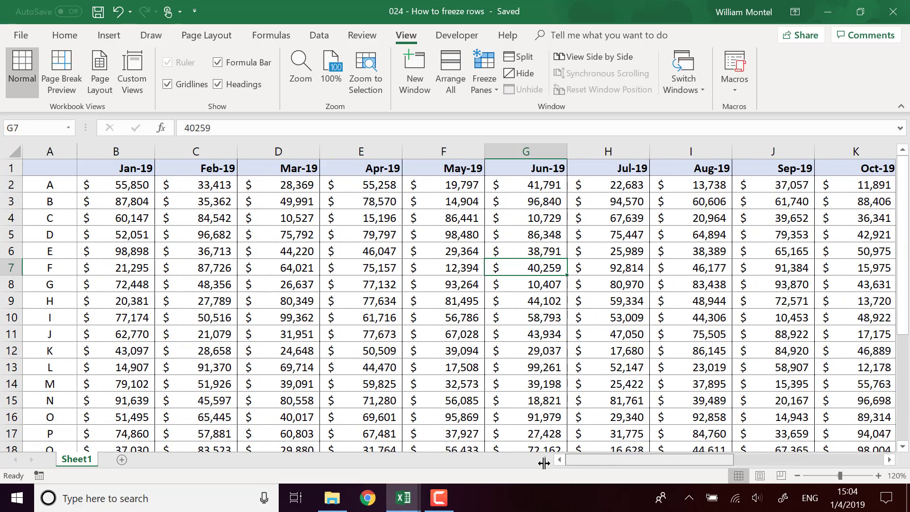
click(488, 84)
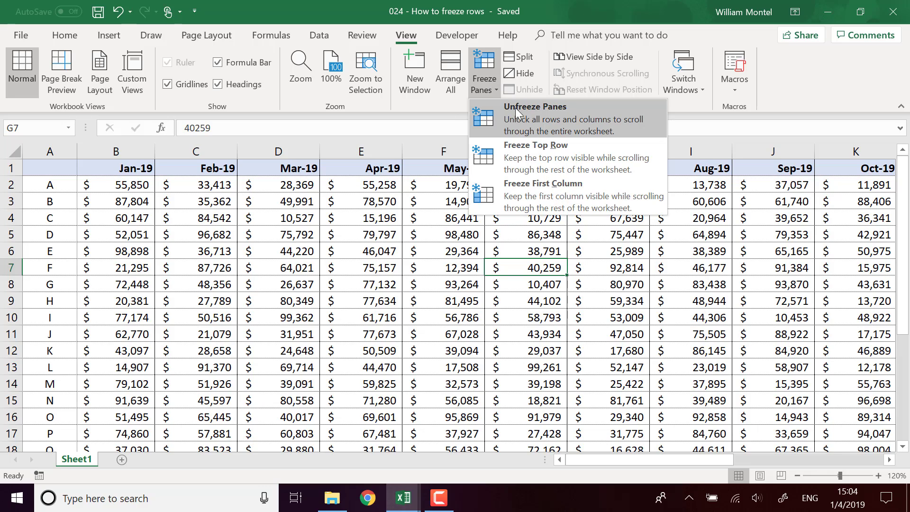
Unfreeze all panes and select cell B2 as the freeze point
click(528, 115)
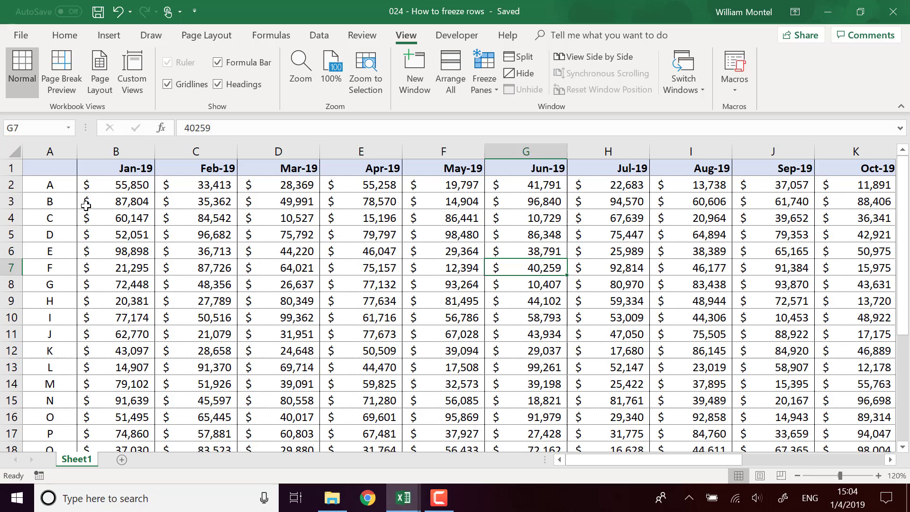
click(481, 305)
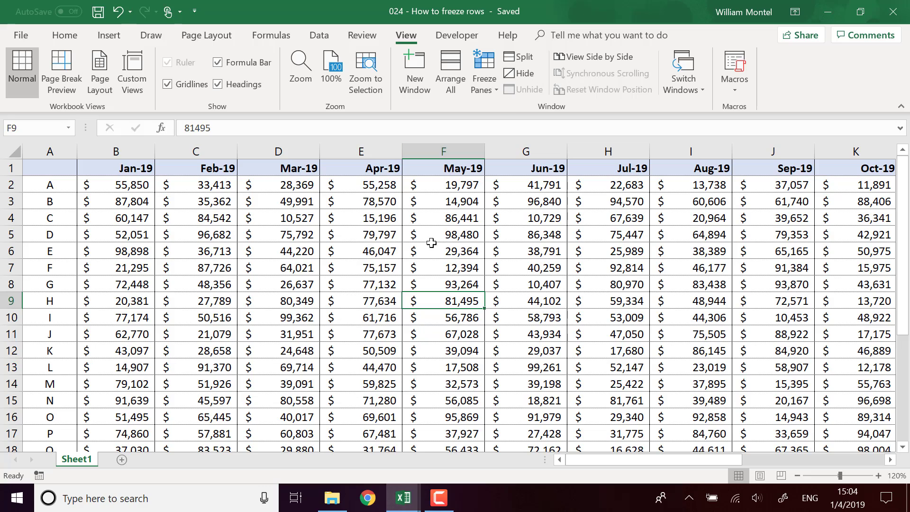
click(285, 253)
click(127, 184)
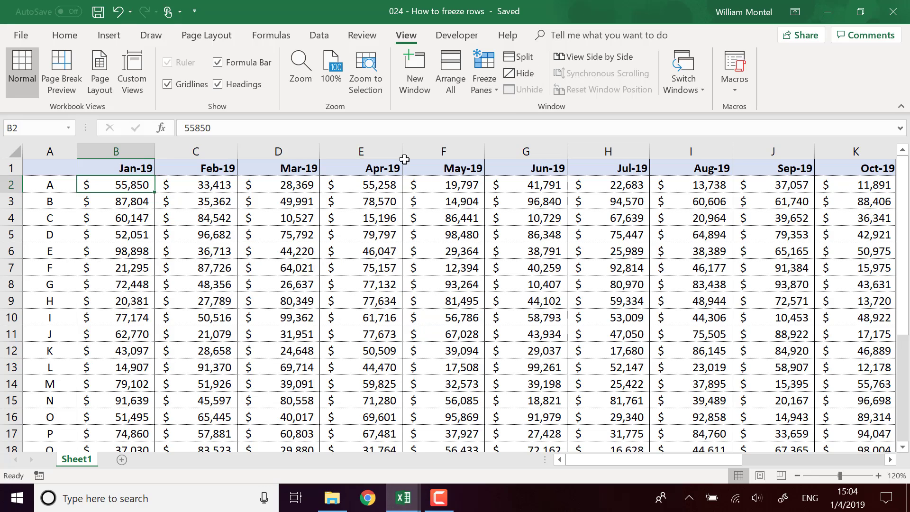
click(495, 77)
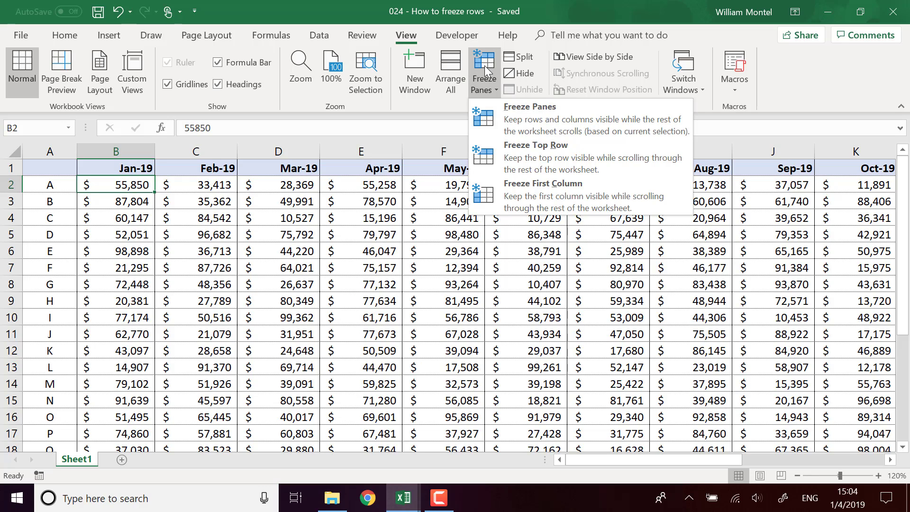
click(484, 65)
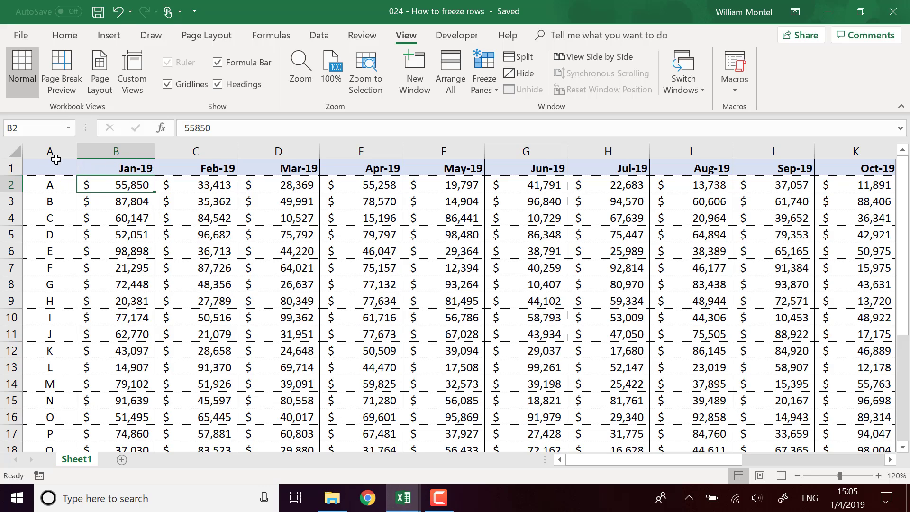
Freeze panes at cell B2, locking the month header row and column A
click(17, 169)
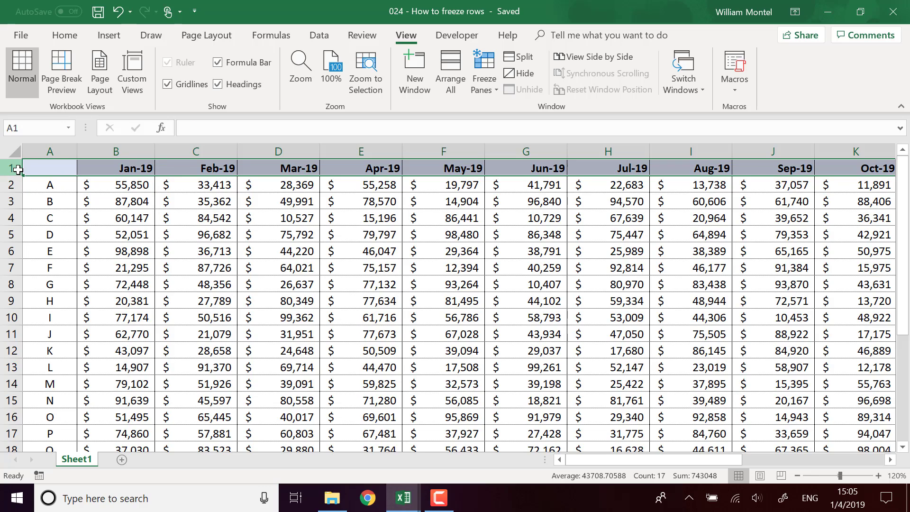
click(55, 161)
click(120, 186)
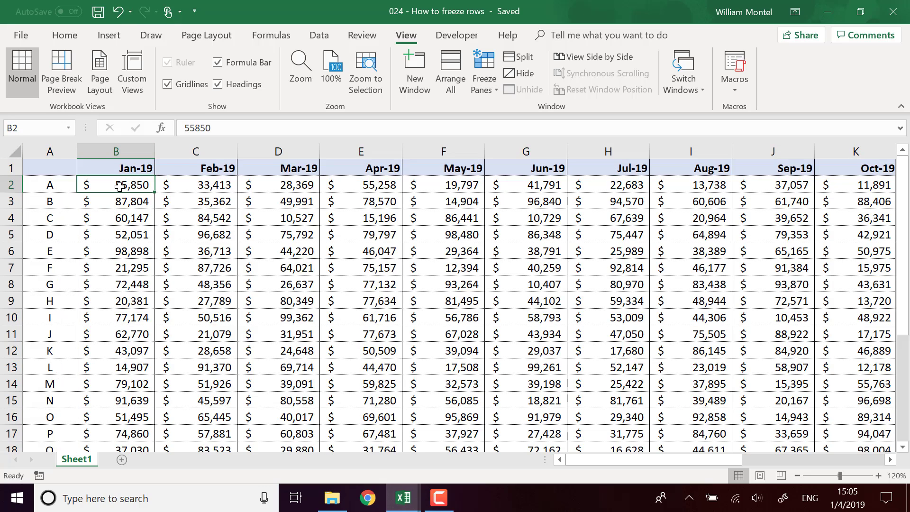
click(474, 88)
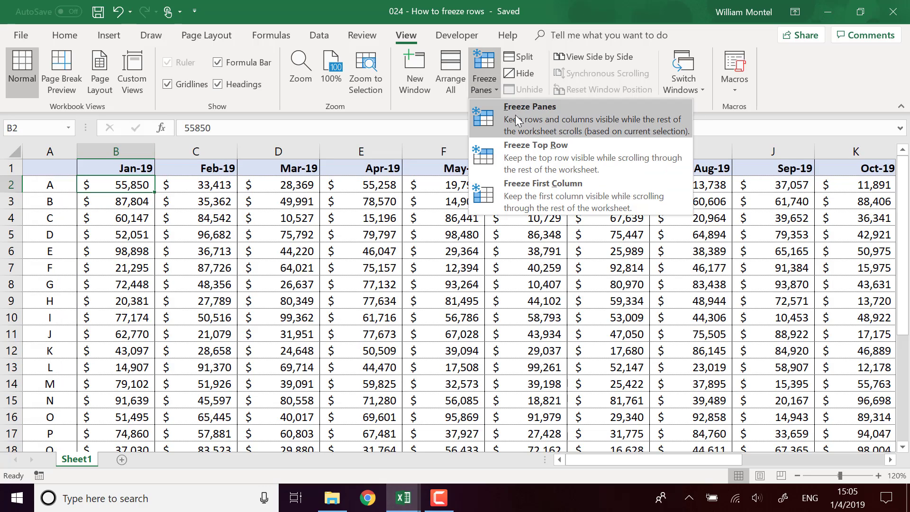
click(515, 115)
Scroll down and across, selecting M18, M20 and N17, to verify the B2 freeze
scroll(195, 269, down, 3)
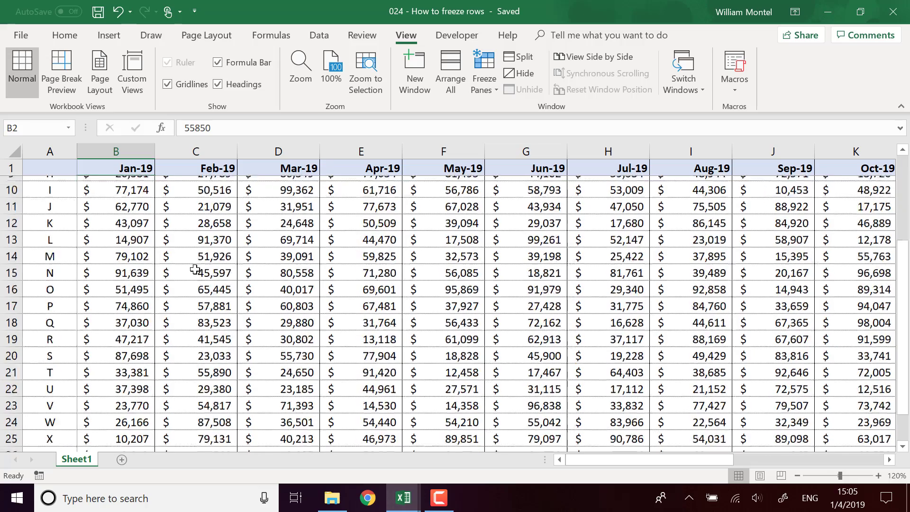
scroll(195, 269, down, 1)
drag(595, 458, 714, 458)
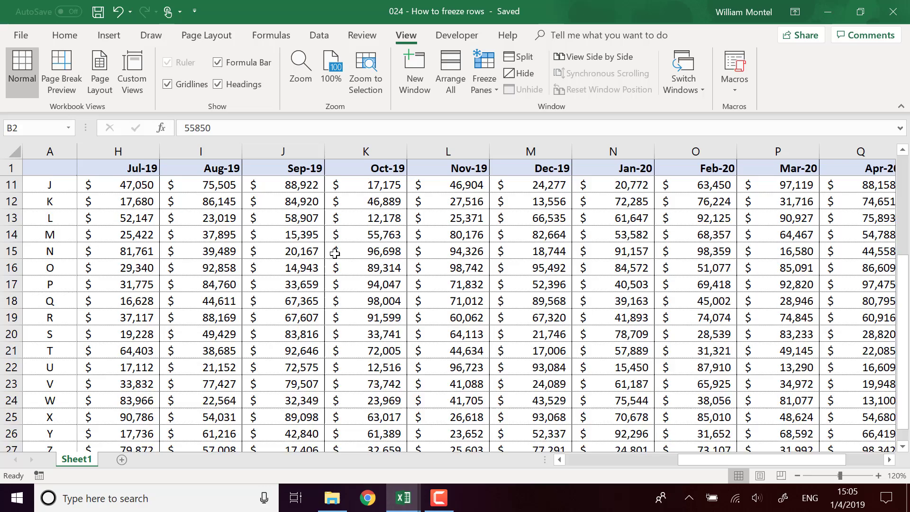
scroll(334, 254, down, 2)
scroll(377, 282, up, 2)
click(555, 305)
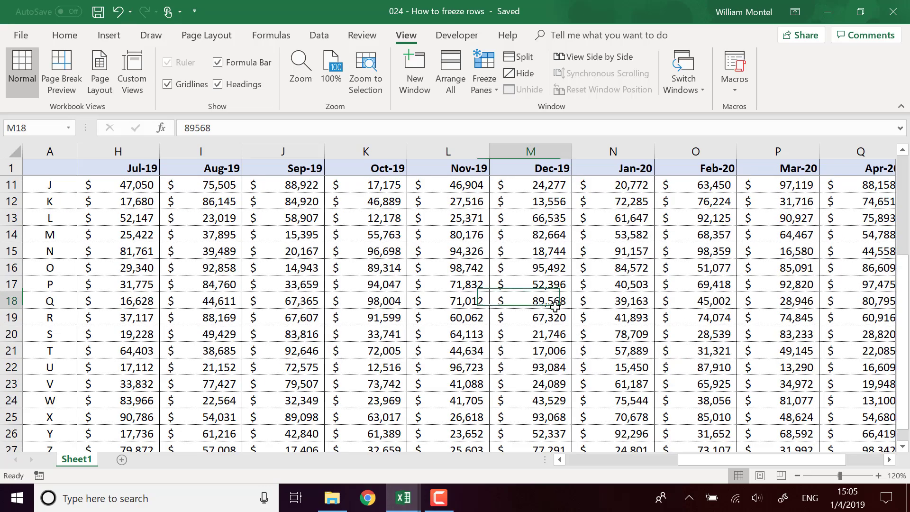
scroll(576, 313, down, 1)
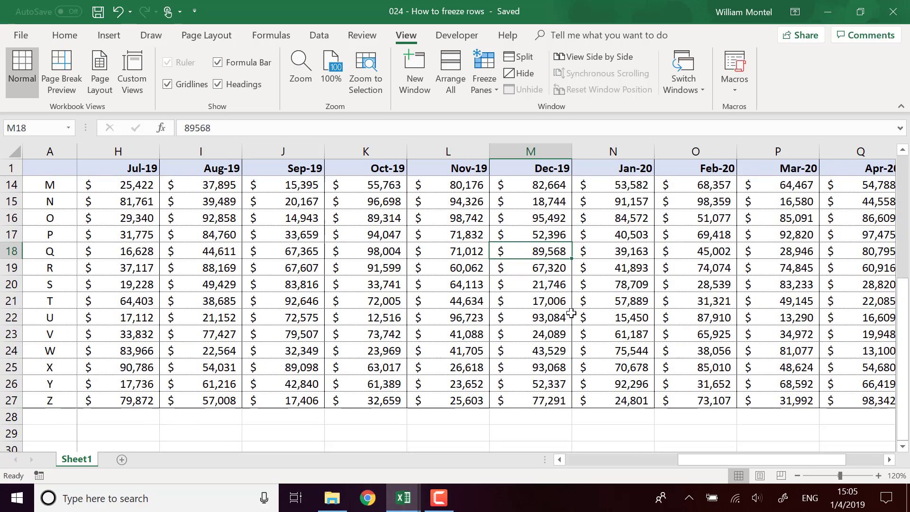
click(532, 289)
scroll(653, 296, up, 1)
click(639, 286)
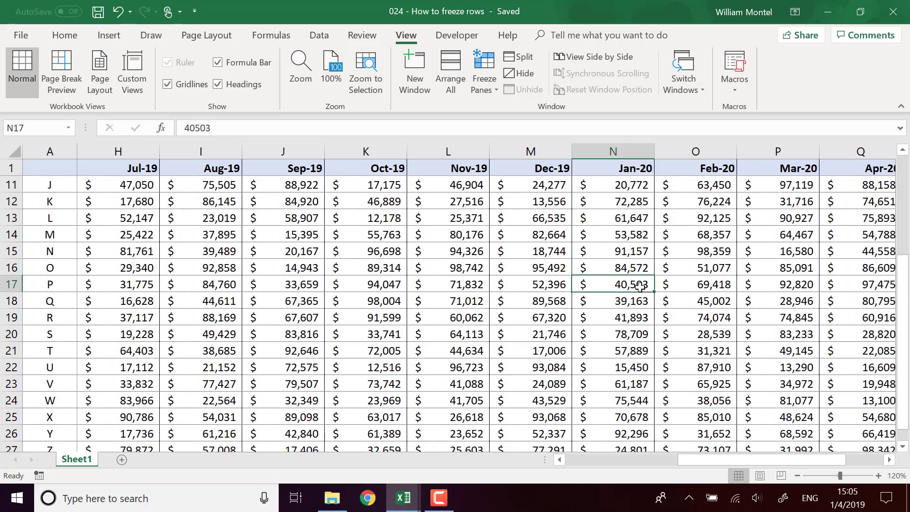
scroll(642, 304, up, 3)
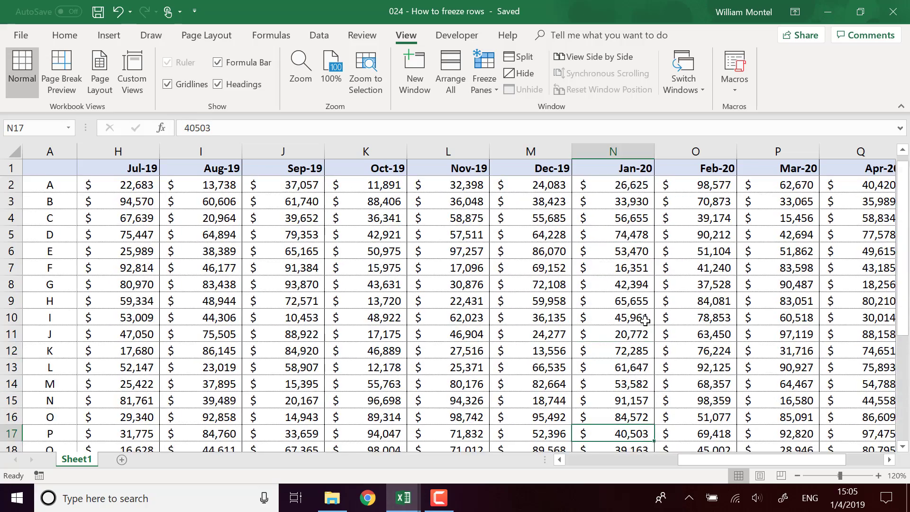
scroll(645, 322, down, 3)
scroll(666, 347, up, 3)
drag(721, 462, 539, 459)
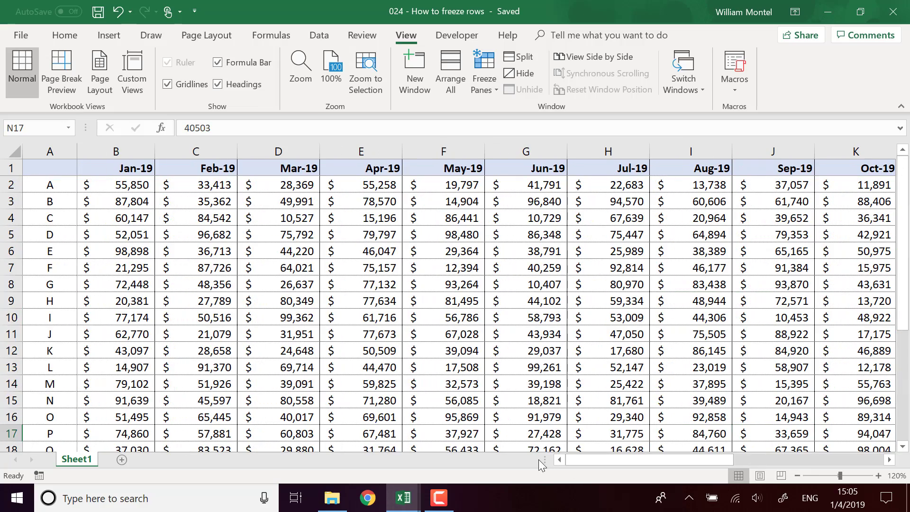
Remove the B2 freeze and select row 10
click(488, 86)
click(506, 118)
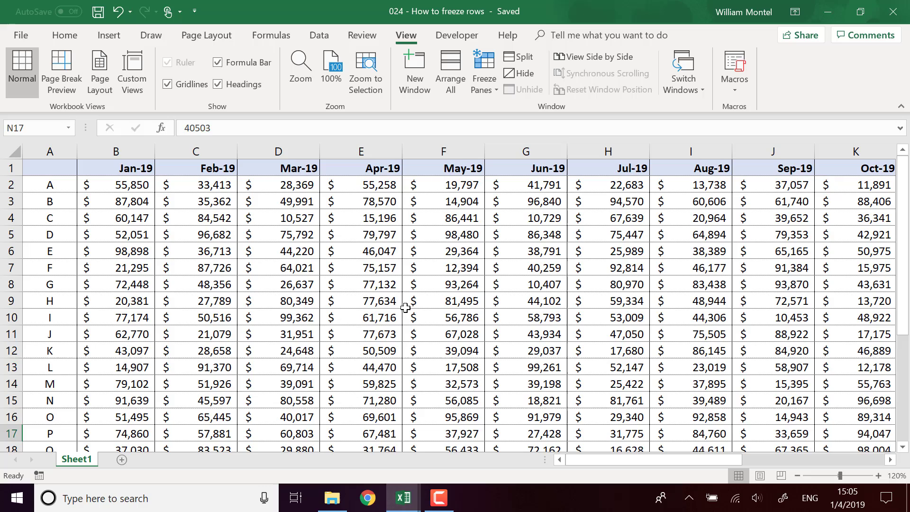
click(12, 317)
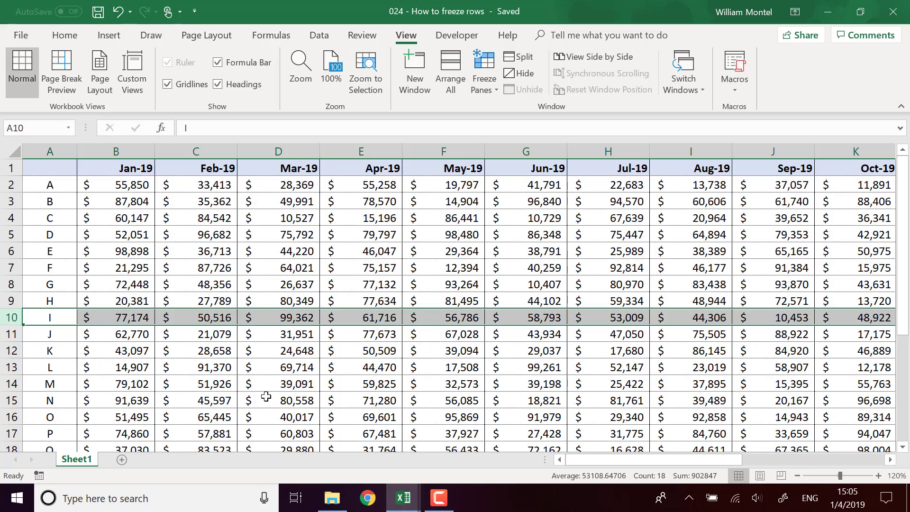
Freeze rows 1–9 above row 10
scroll(265, 396, down, 4)
scroll(110, 404, up, 1)
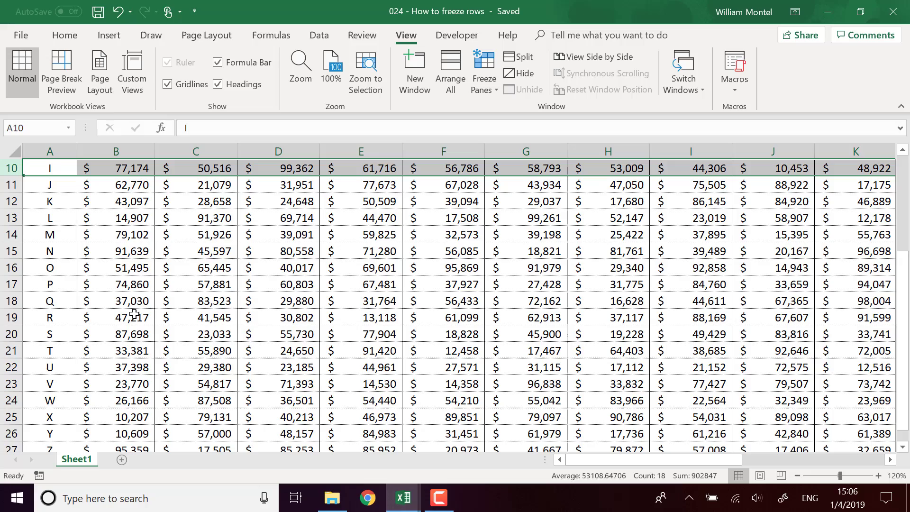
scroll(106, 408, up, 1)
scroll(107, 407, down, 1)
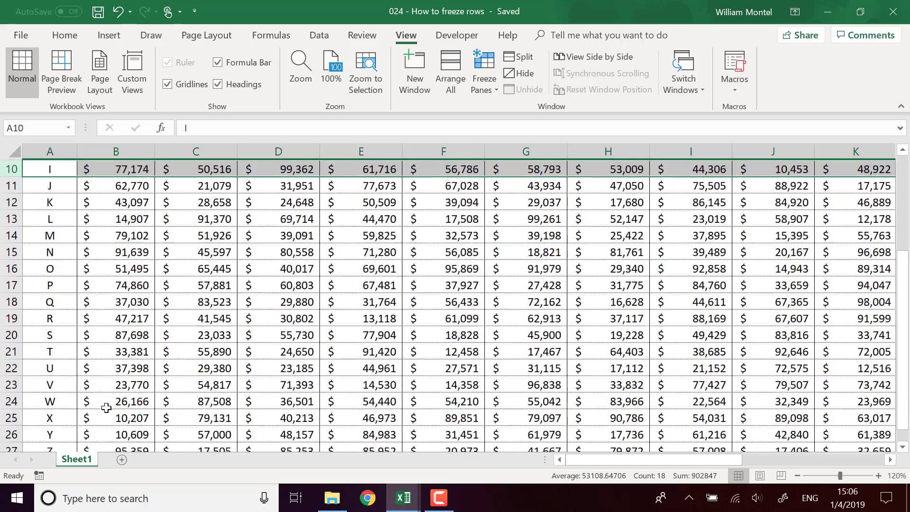
scroll(106, 408, up, 3)
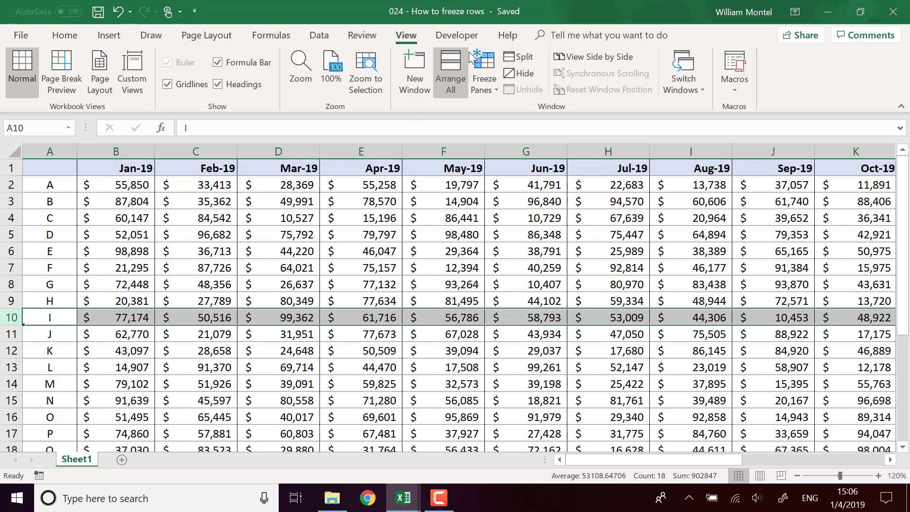
click(484, 70)
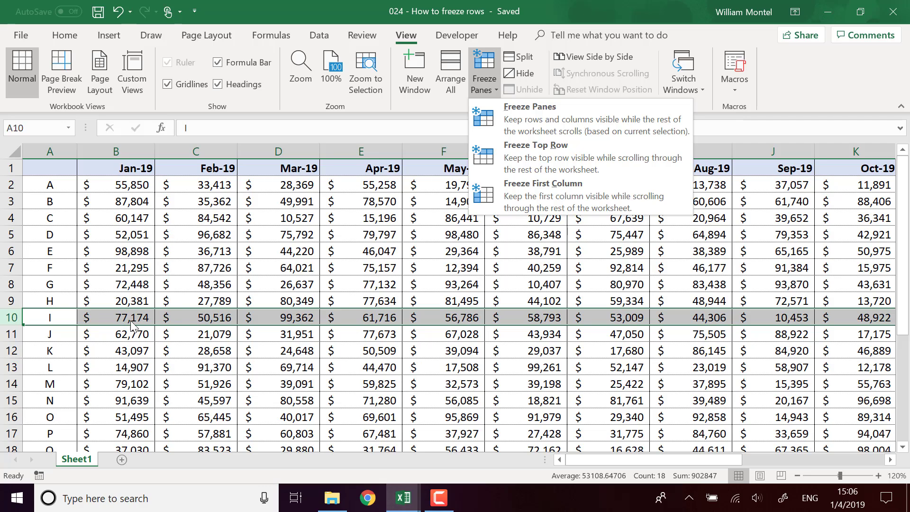
click(504, 120)
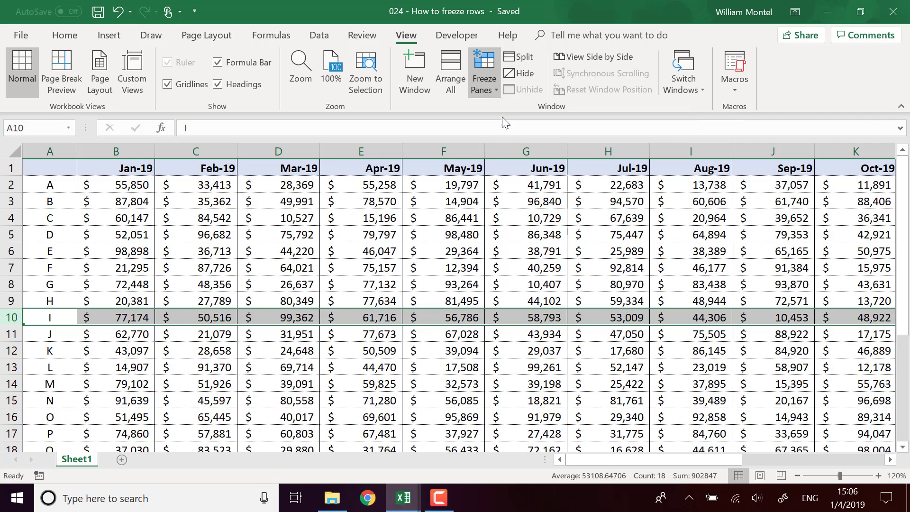
click(108, 362)
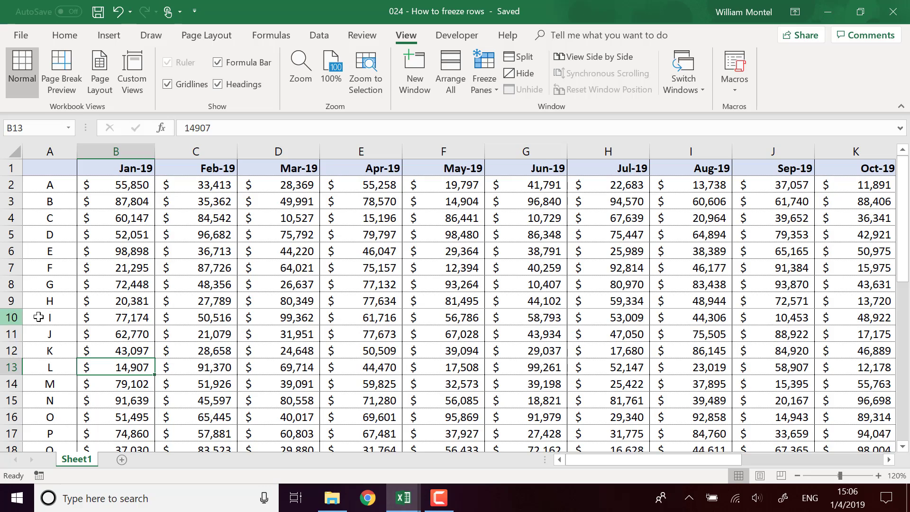
scroll(155, 363, down, 2)
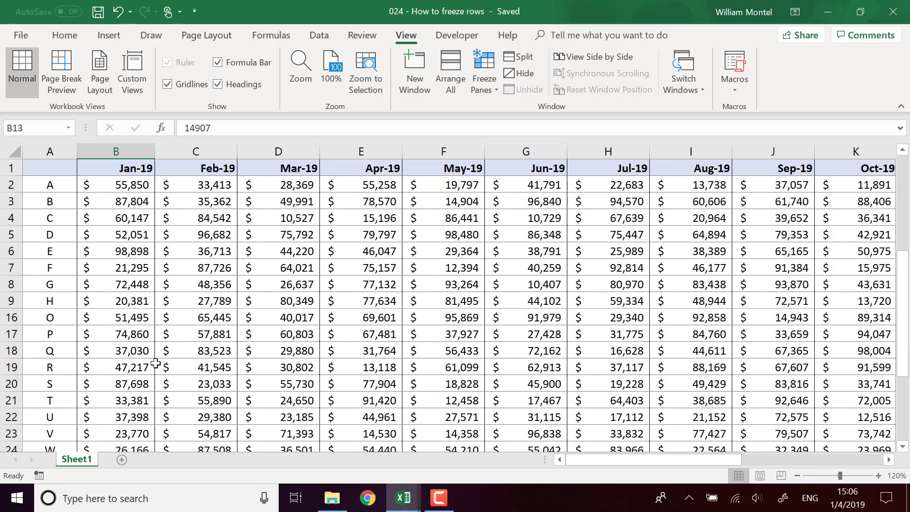
click(49, 304)
key(ctrl+shift+Right)
scroll(140, 251, down, 1)
scroll(129, 260, up, 1)
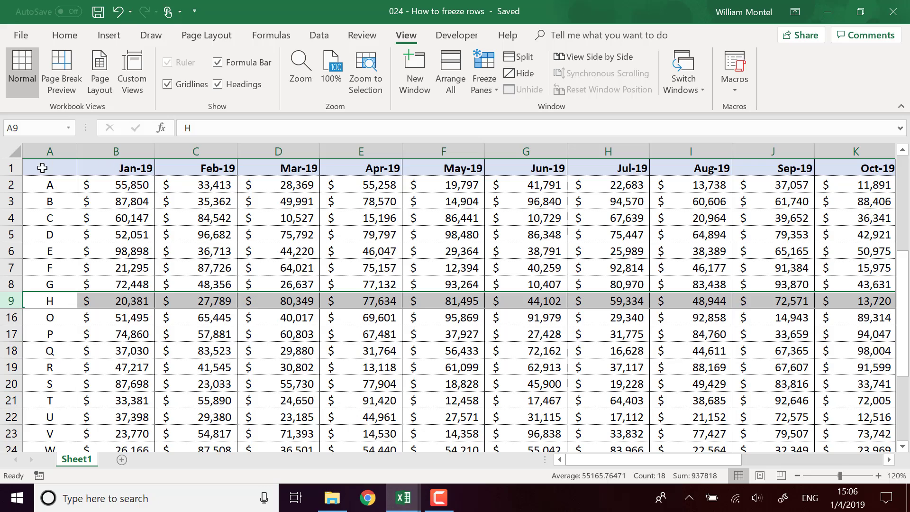
click(56, 300)
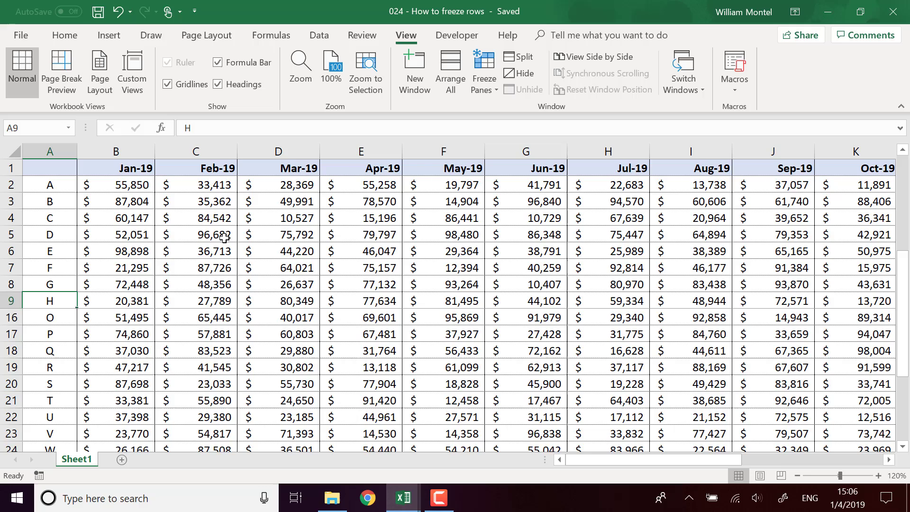
scroll(85, 358, down, 2)
scroll(85, 358, down, 2)
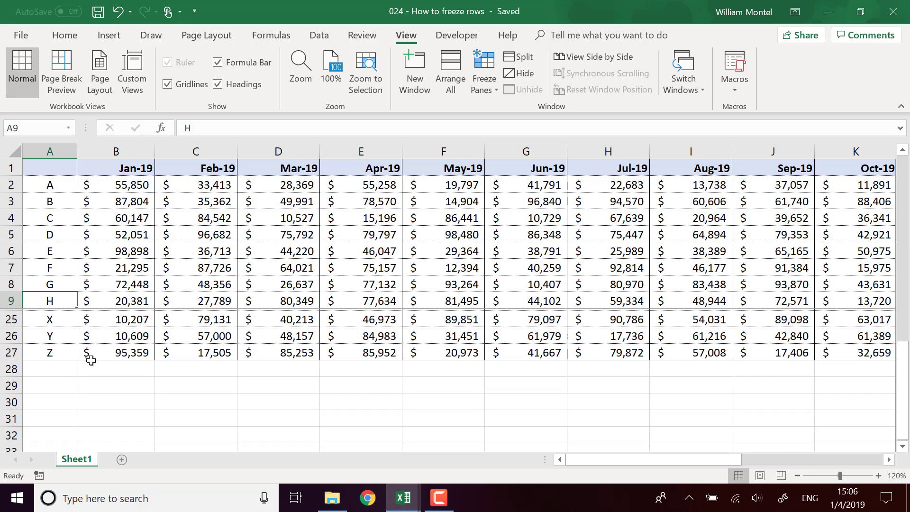
click(902, 446)
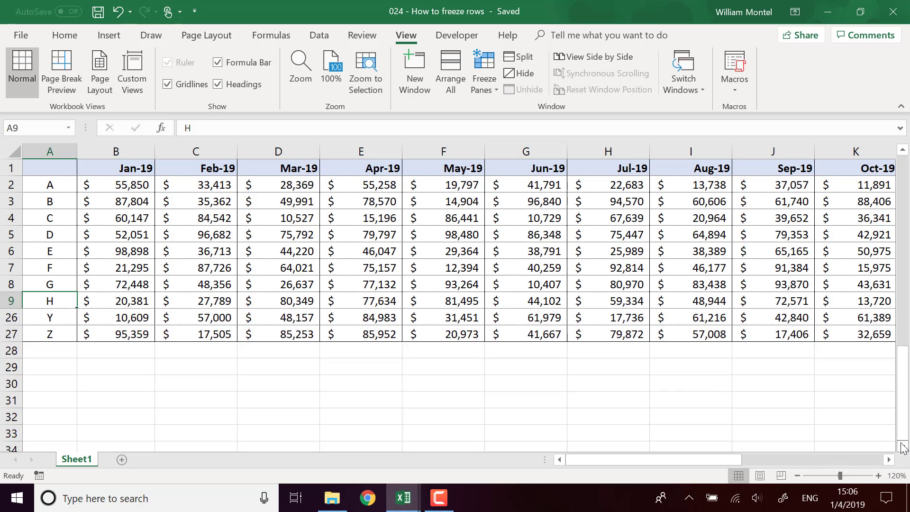
click(902, 150)
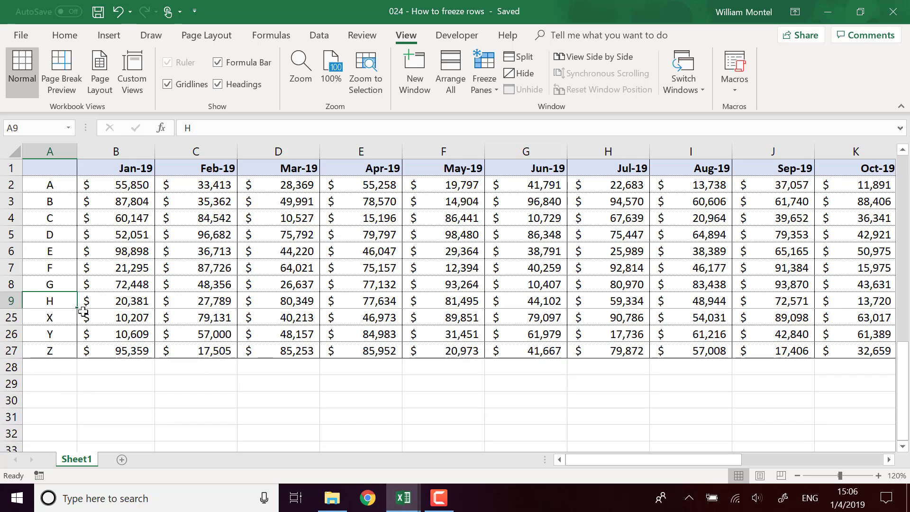
drag(62, 316, 284, 317)
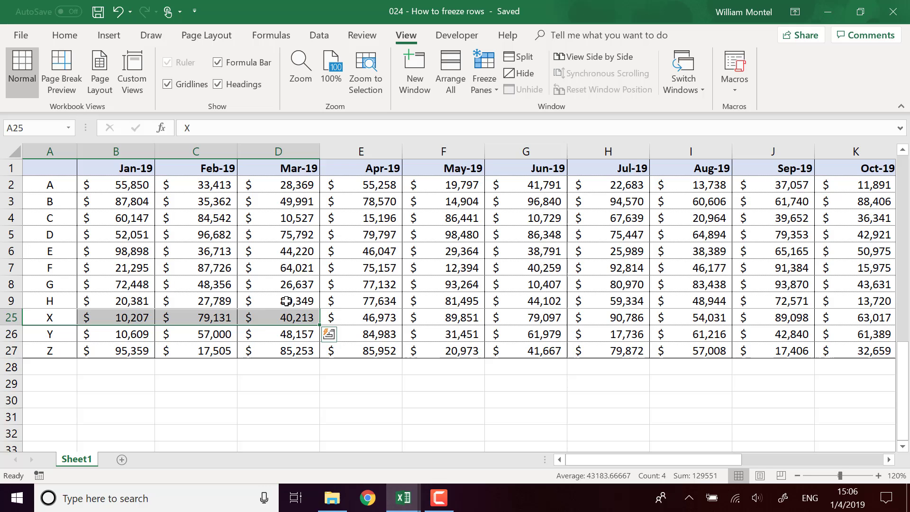
scroll(284, 374, up, 5)
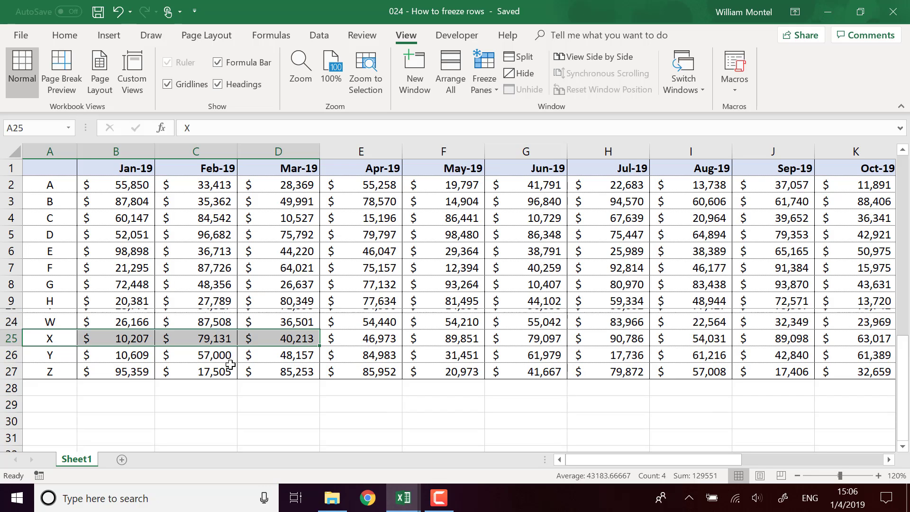
With G7 selected, unfreeze the rows above row 10
click(563, 268)
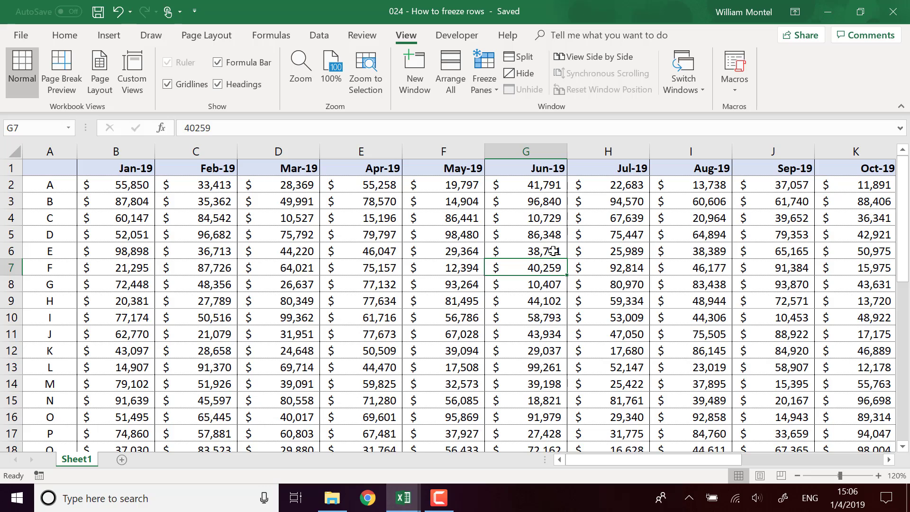
click(492, 79)
click(496, 106)
Freeze columns A–F from column G and scroll across and down to test it
click(529, 151)
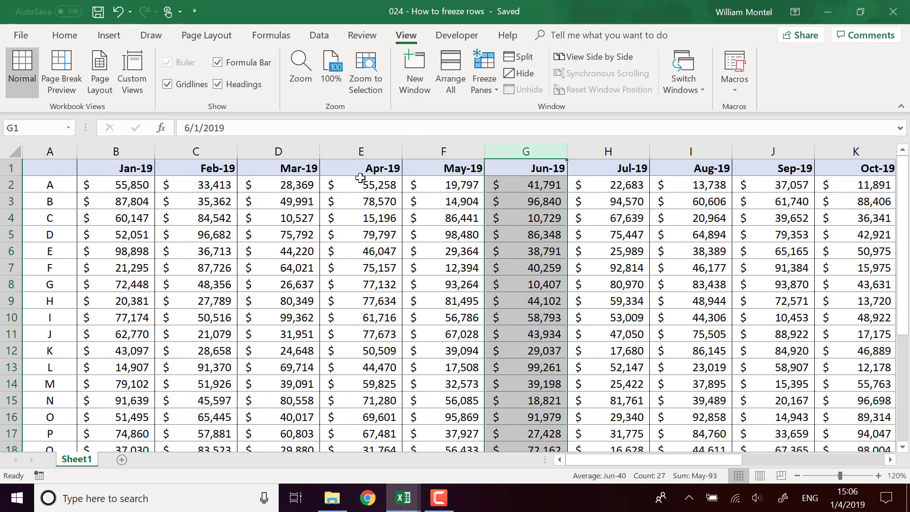
click(494, 67)
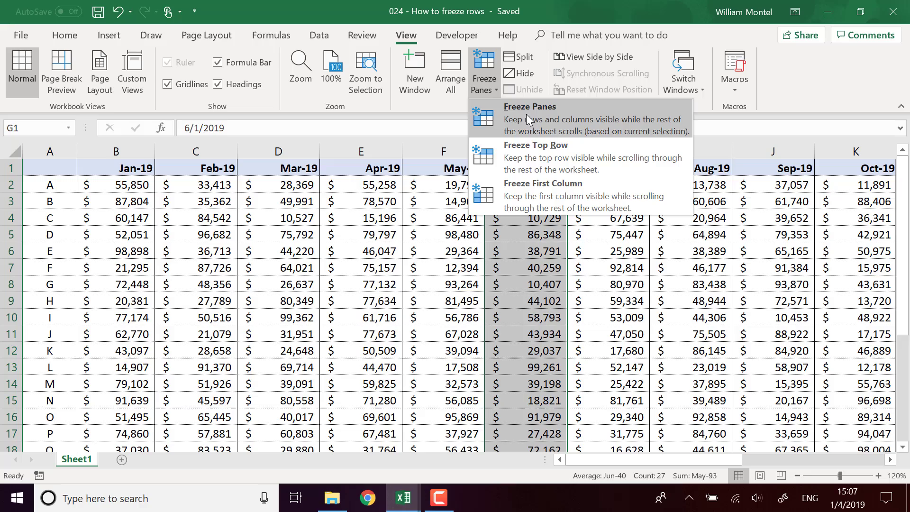
click(529, 127)
drag(598, 457, 772, 461)
scroll(459, 325, down, 3)
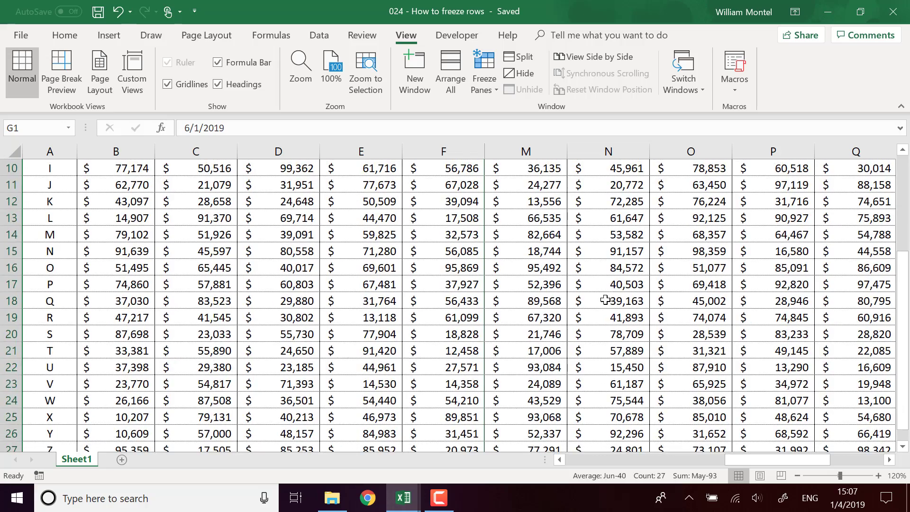
scroll(605, 299, down, 3)
scroll(364, 368, up, 2)
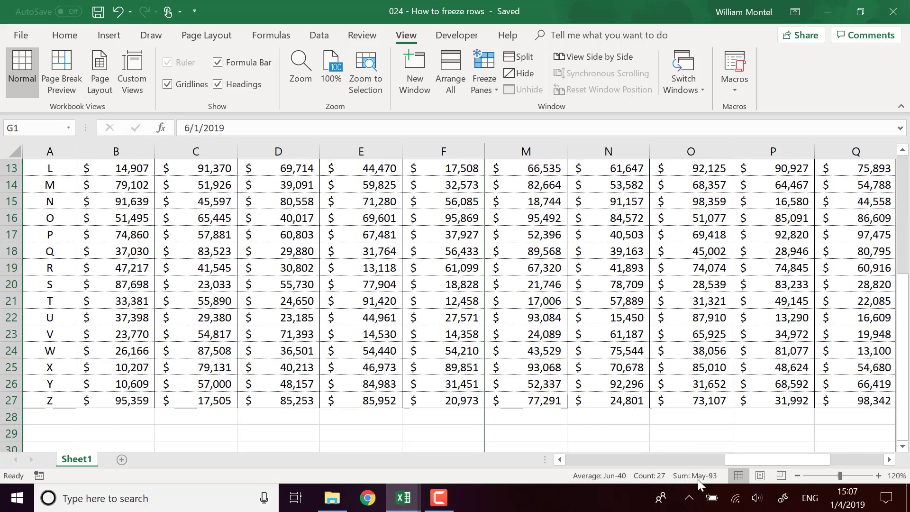
drag(747, 464, 588, 458)
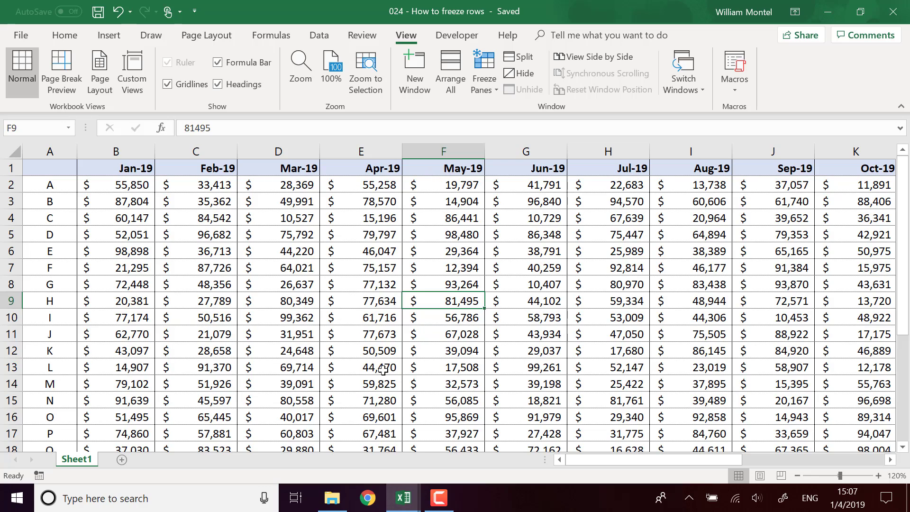
Freeze panes at cell F9, locking rows 1–8 and columns A–E
click(481, 82)
click(481, 81)
click(488, 78)
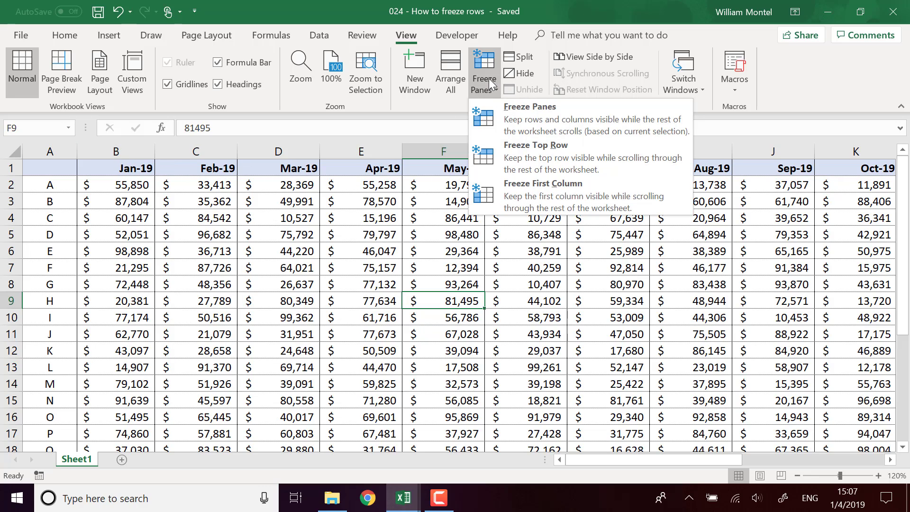
click(535, 117)
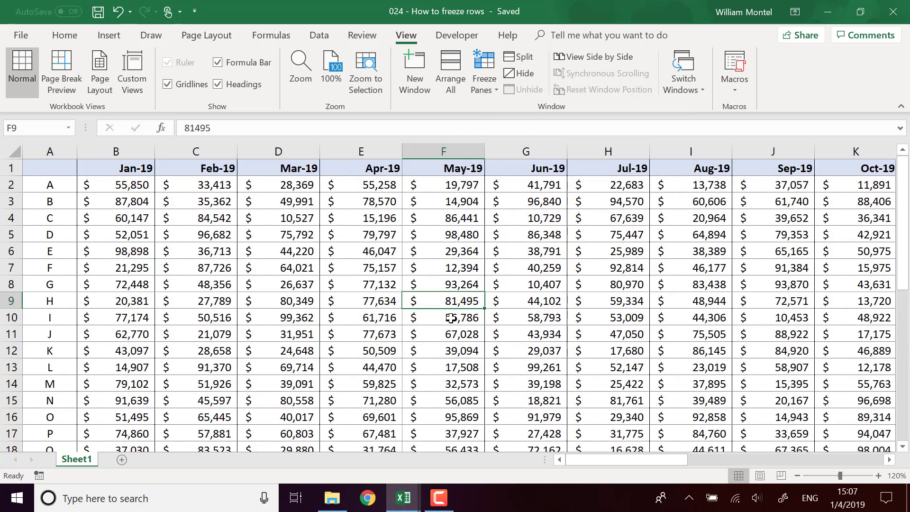
scroll(445, 265, down, 2)
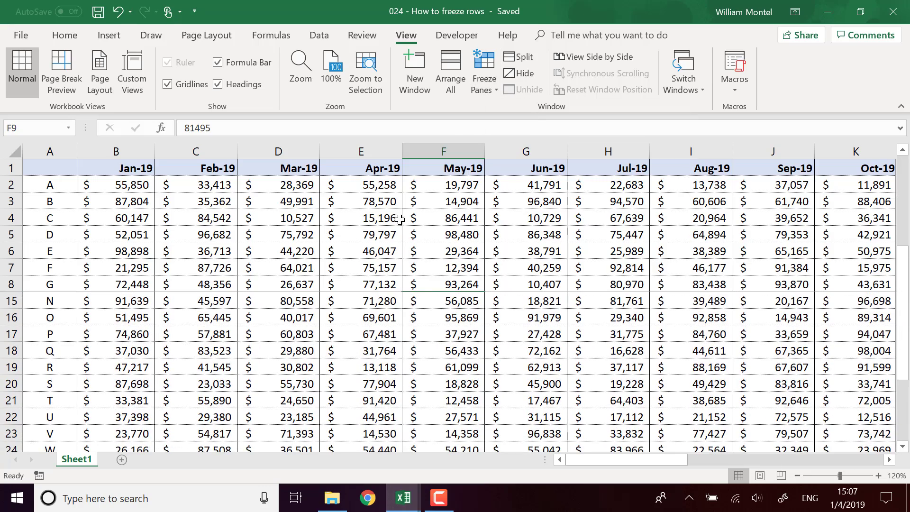
scroll(399, 219, down, 3)
scroll(401, 223, up, 5)
scroll(470, 317, down, 1)
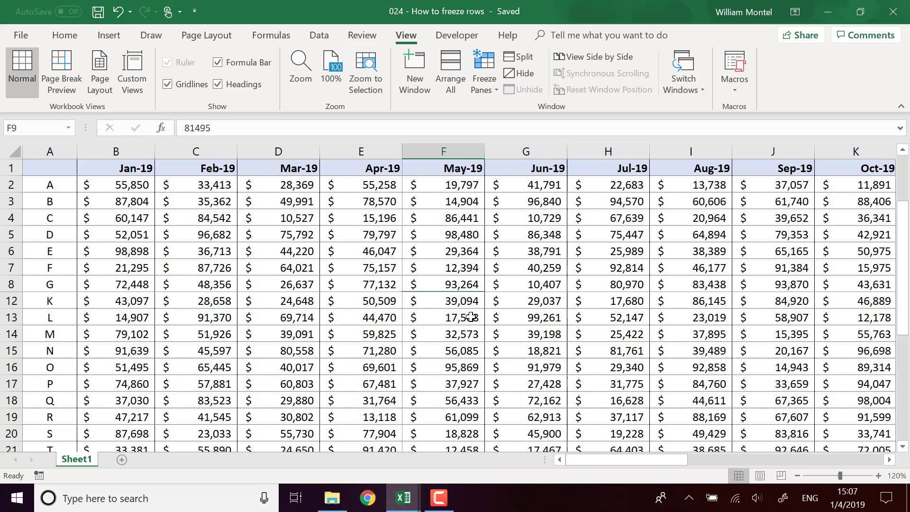
scroll(470, 317, up, 1)
drag(618, 459, 678, 457)
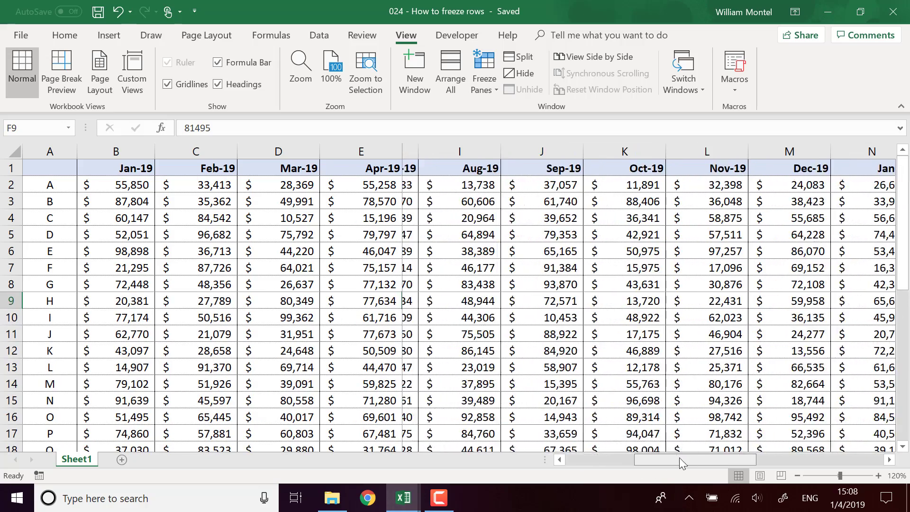
scroll(622, 382, down, 3)
scroll(623, 381, down, 1)
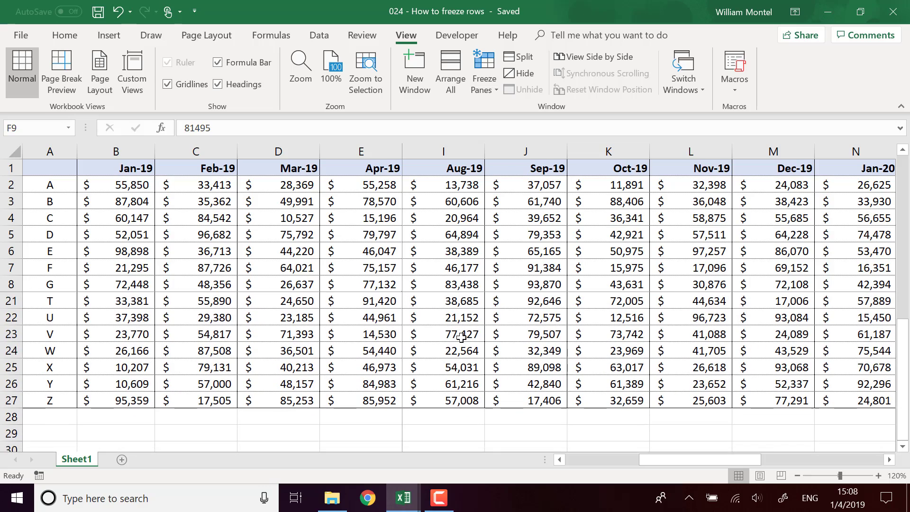
scroll(461, 337, up, 4)
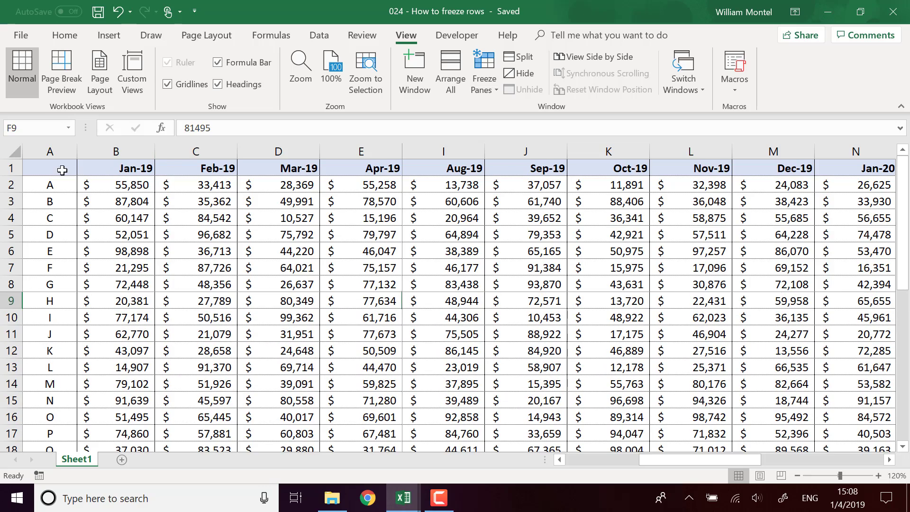
drag(62, 170, 445, 284)
drag(380, 268, 379, 269)
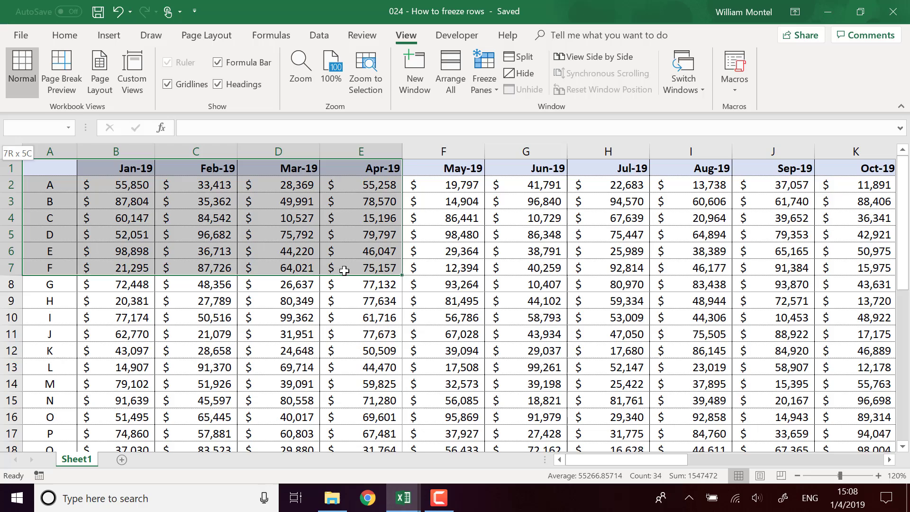
click(523, 339)
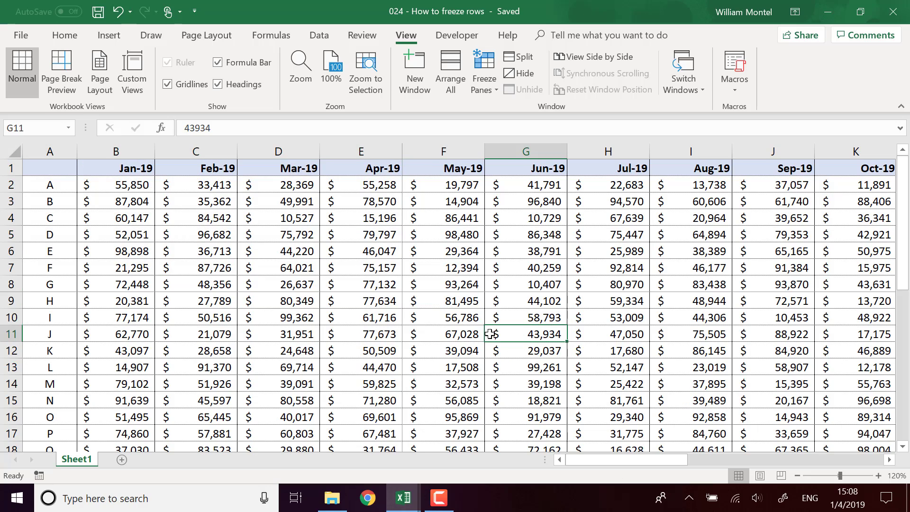
scroll(523, 339, down, 1)
scroll(531, 313, up, 1)
drag(541, 285, 60, 163)
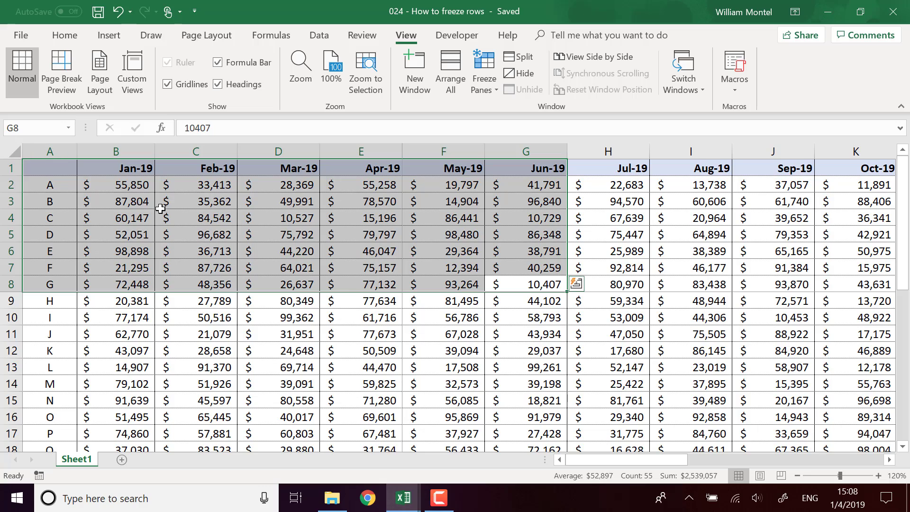
drag(443, 284, 64, 165)
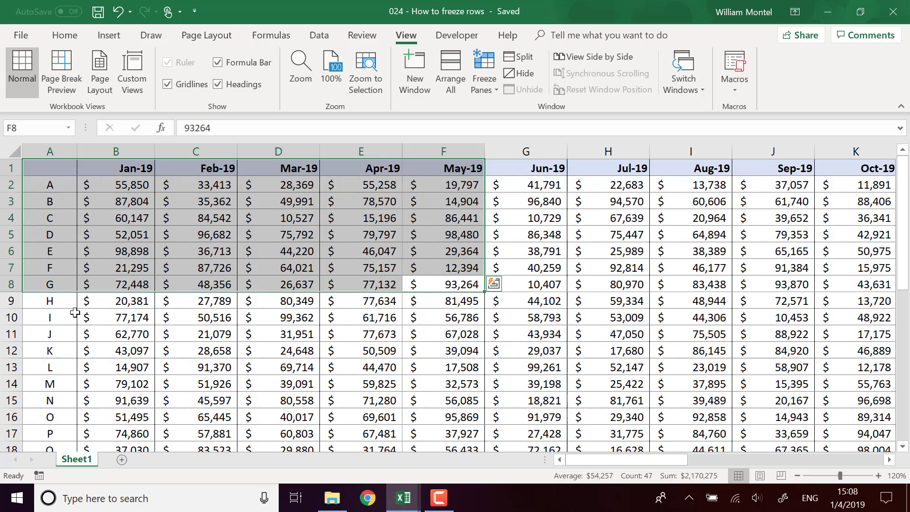
drag(68, 305, 457, 433)
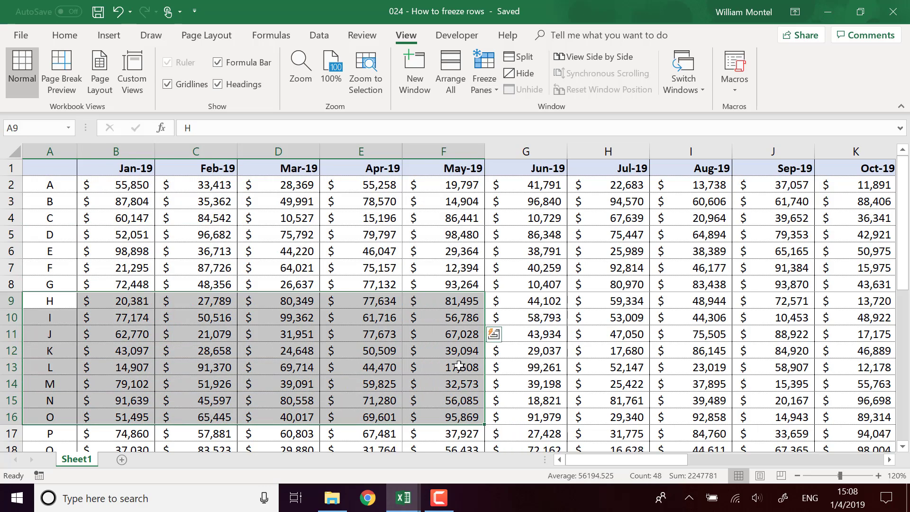
scroll(502, 408, down, 3)
scroll(501, 408, down, 2)
scroll(519, 371, up, 4)
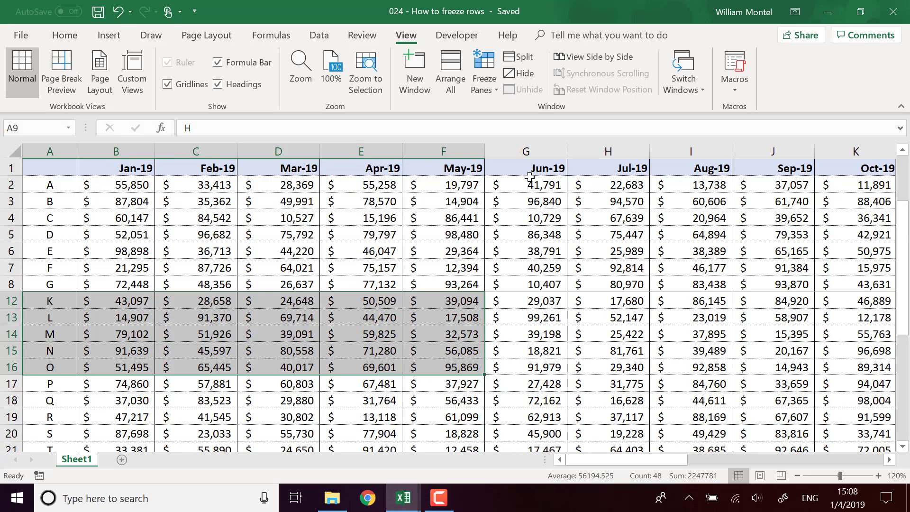
mouse_move(659, 459)
mouse_down()
mouse_move(782, 473)
mouse_move(820, 464)
mouse_move(659, 454)
mouse_up()
Unfreeze all panes and pick cell B2
click(486, 82)
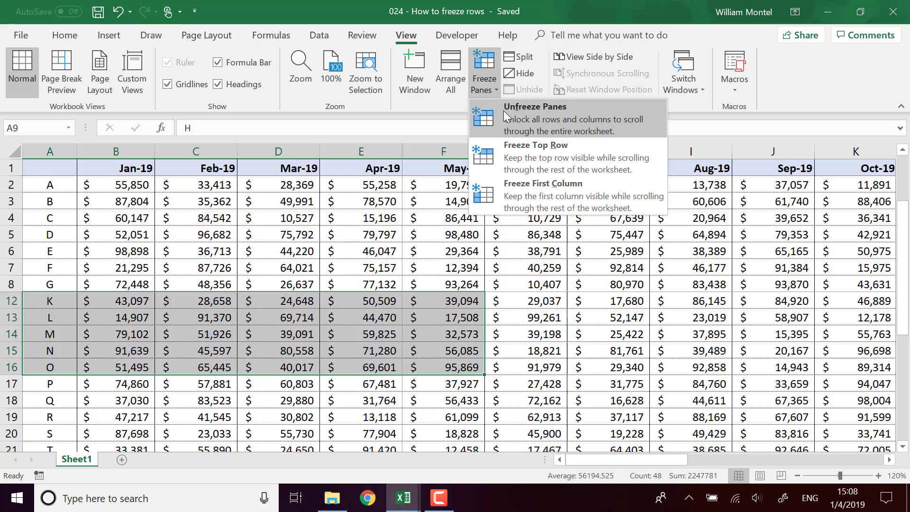
click(506, 115)
click(134, 187)
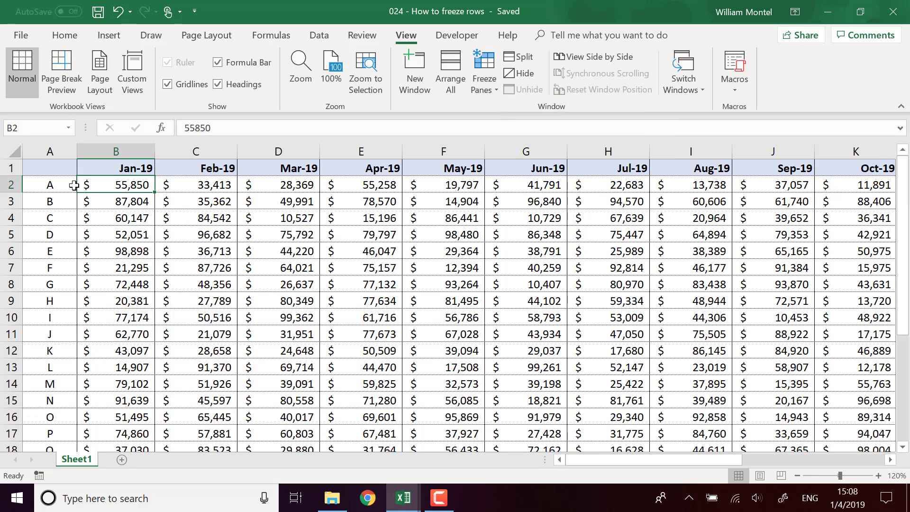
Freeze panes at B2 and scroll to check the header row and column A stay visible
click(484, 72)
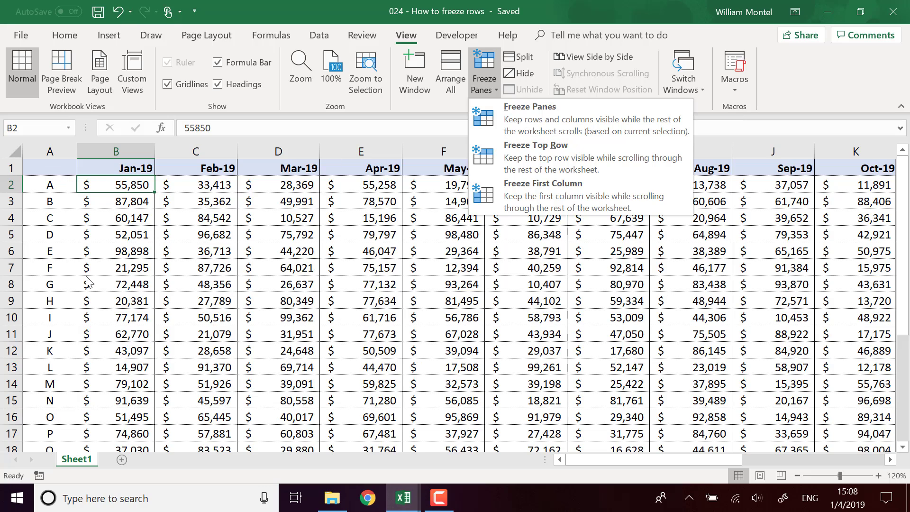
click(556, 130)
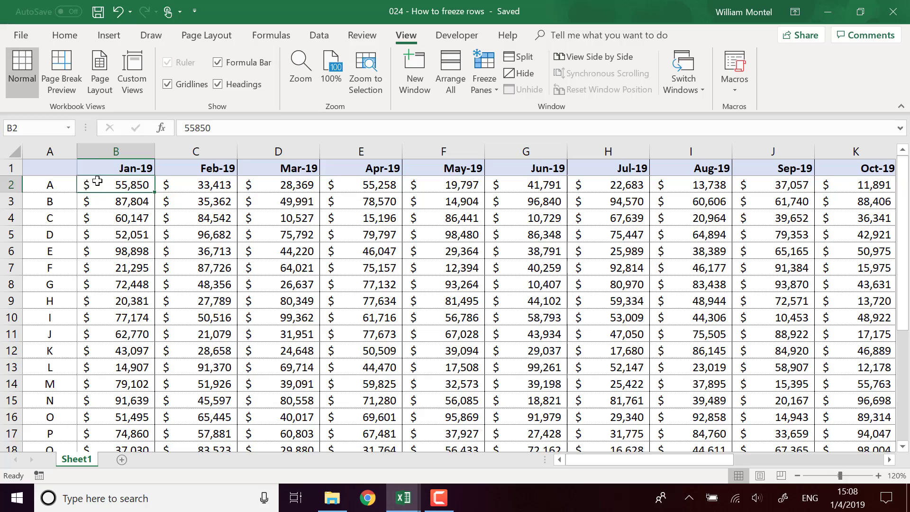
scroll(161, 291, down, 3)
scroll(161, 290, up, 3)
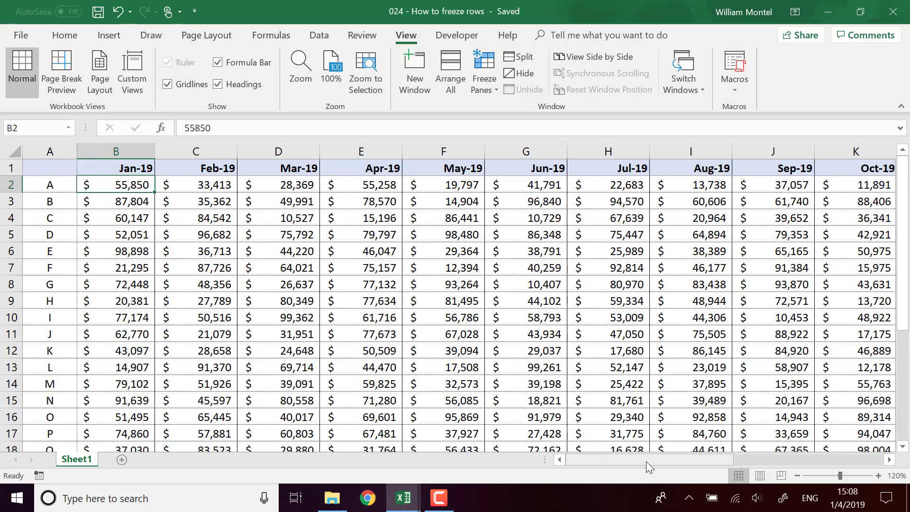
mouse_move(589, 459)
mouse_down()
mouse_move(620, 459)
mouse_move(587, 459)
mouse_up()
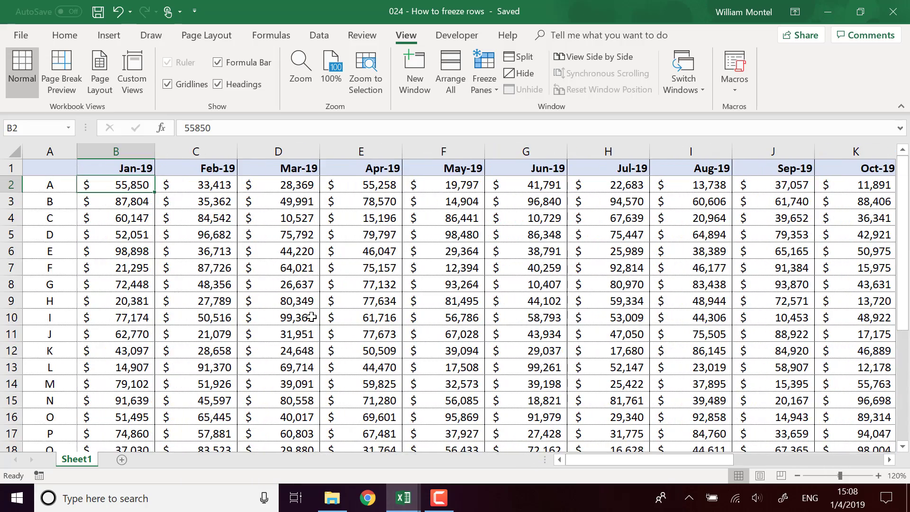